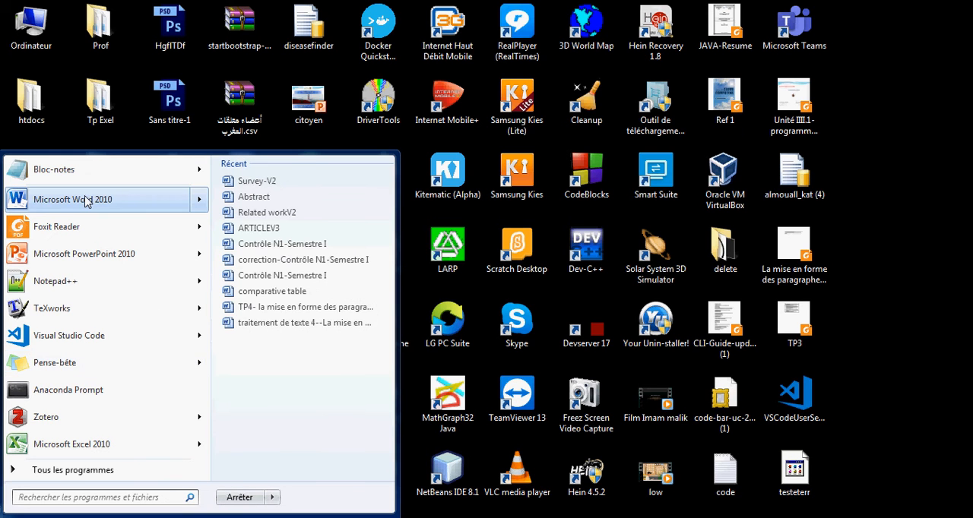
Step: Start Microsoft Word 2010 and insert a table with 5 columns and 2 rows in the blank document
{"action": "left_click", "coordinate": [88, 202]}
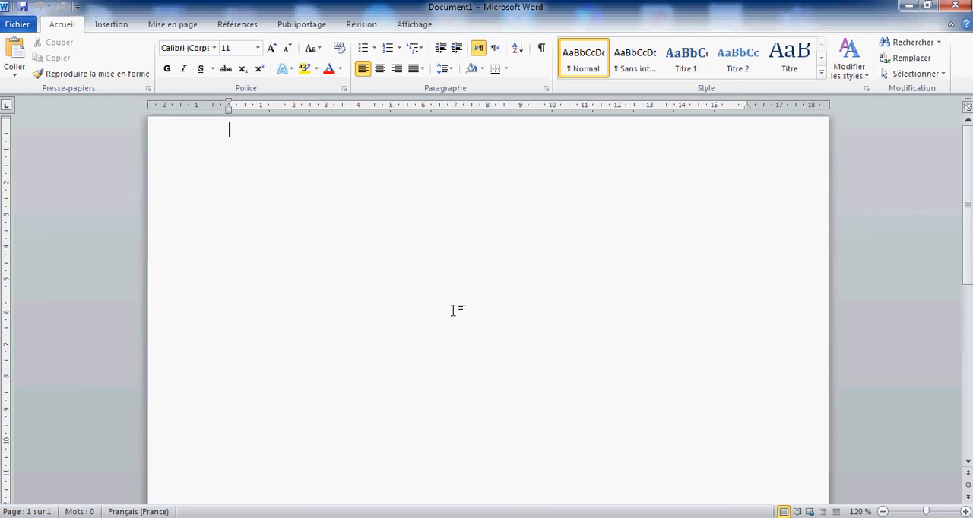
{"action": "left_click", "coordinate": [113, 27]}
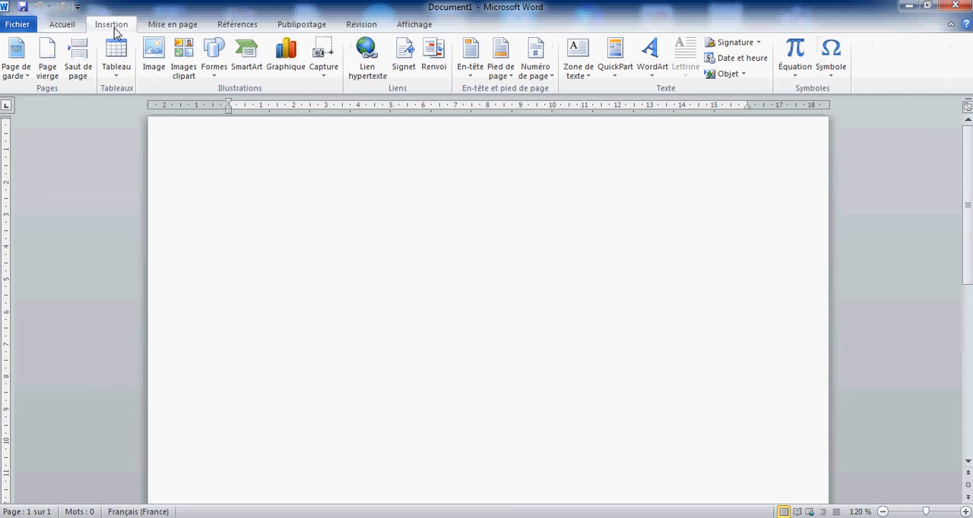
{"action": "left_click", "coordinate": [119, 76]}
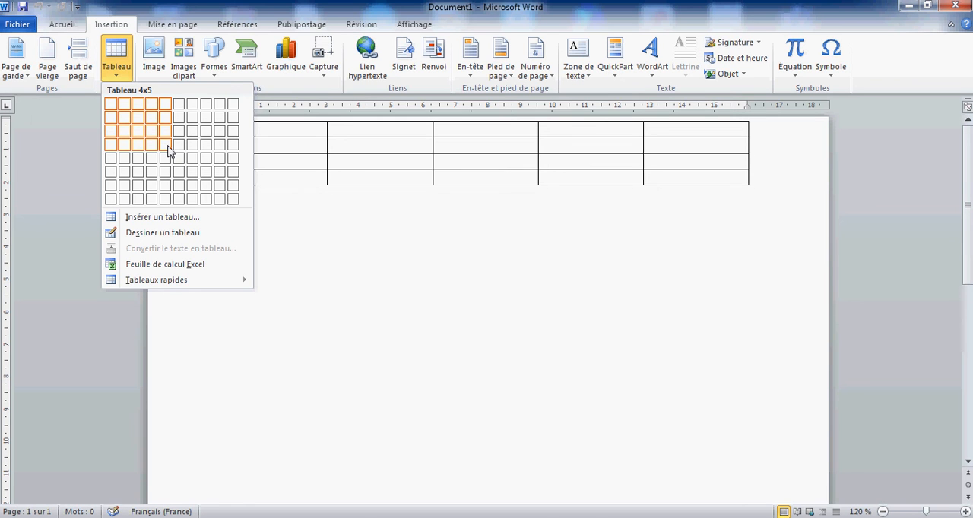
{"action": "left_click", "coordinate": [167, 219]}
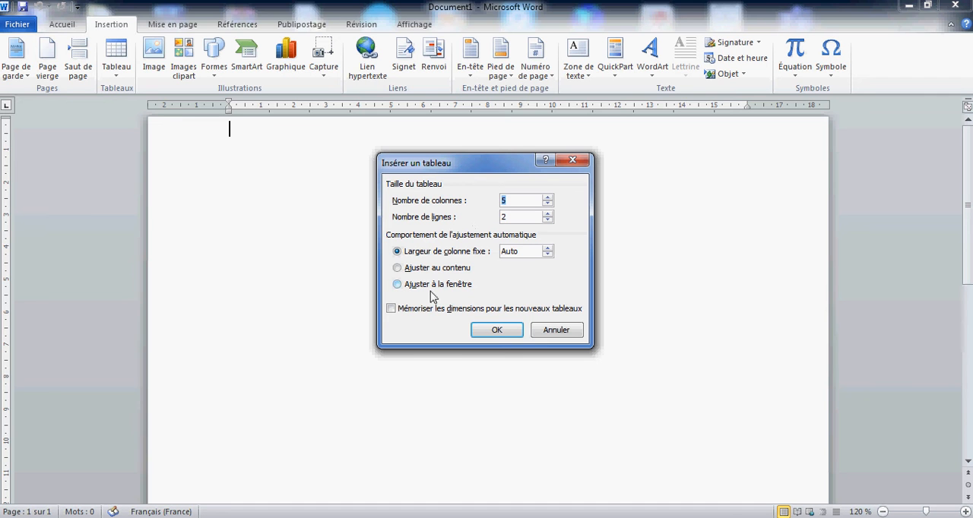
{"action": "left_click", "coordinate": [509, 331]}
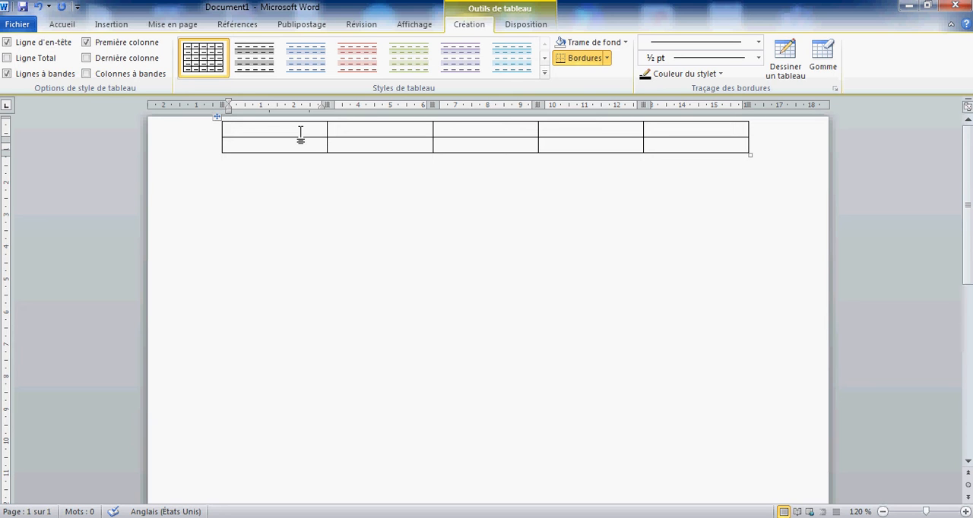
Step: Enter the headers N, Nom and Prénom in the first three cells of the table's first row
{"action": "type", "text": "N"}
{"action": "key", "text": "Tab"}
{"action": "type", "text": "Nom"}
{"action": "key", "text": "Tab"}
{"action": "type", "text": "prénom"}
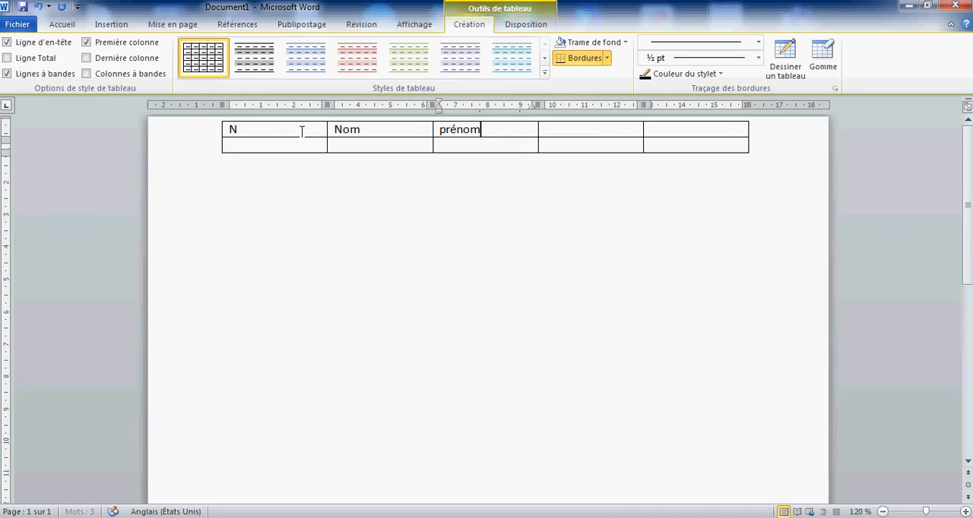
{"action": "key", "text": "Tab"}
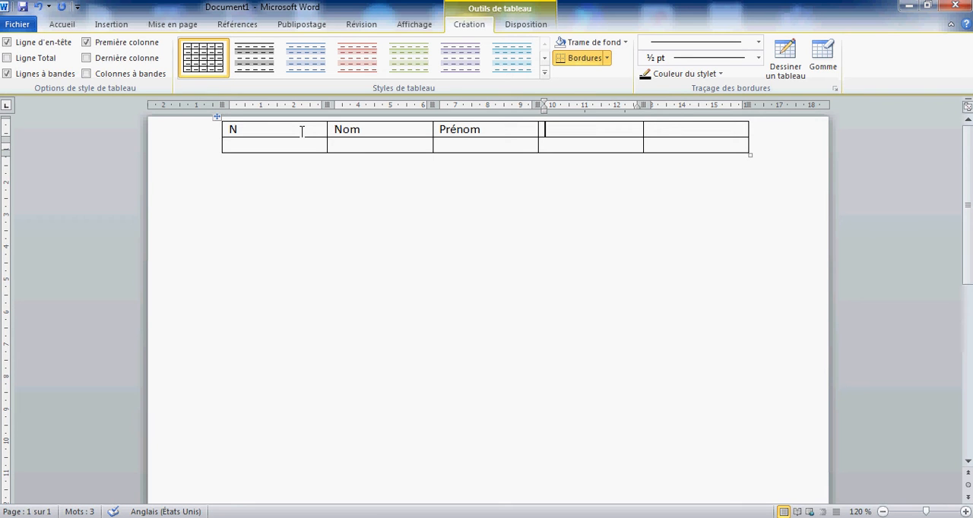
Step: Complete the header row with Adresse in the fourth cell and note in the fifth
{"action": "type", "text": "notes"}
{"action": "key", "text": "BackSpace"}
{"action": "key", "text": "BackSpace"}
{"action": "key", "text": "BackSpace"}
{"action": "key", "text": "BackSpace"}
{"action": "key", "text": "BackSpace"}
{"action": "type", "text": "adresse"}
{"action": "key", "text": "Tab"}
{"action": "type", "text": "note"}
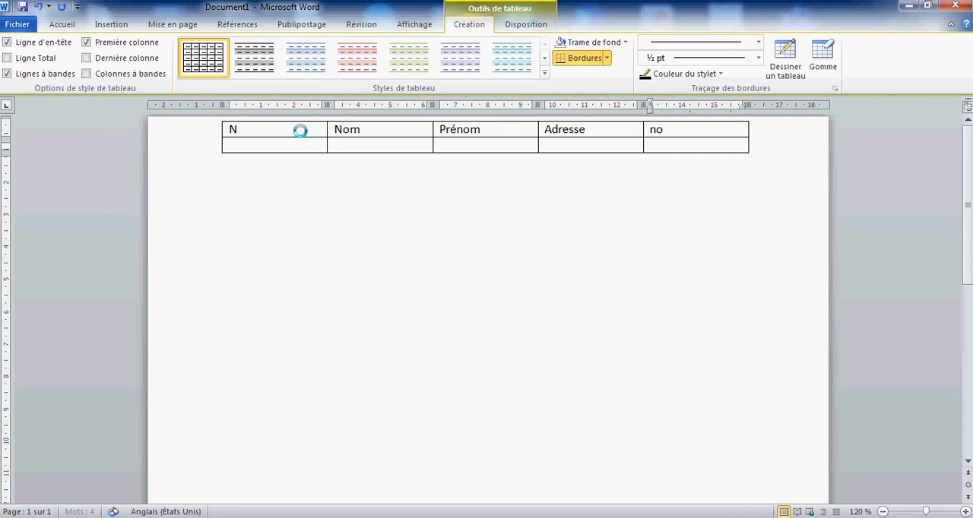
{"action": "left_click", "coordinate": [435, 238]}
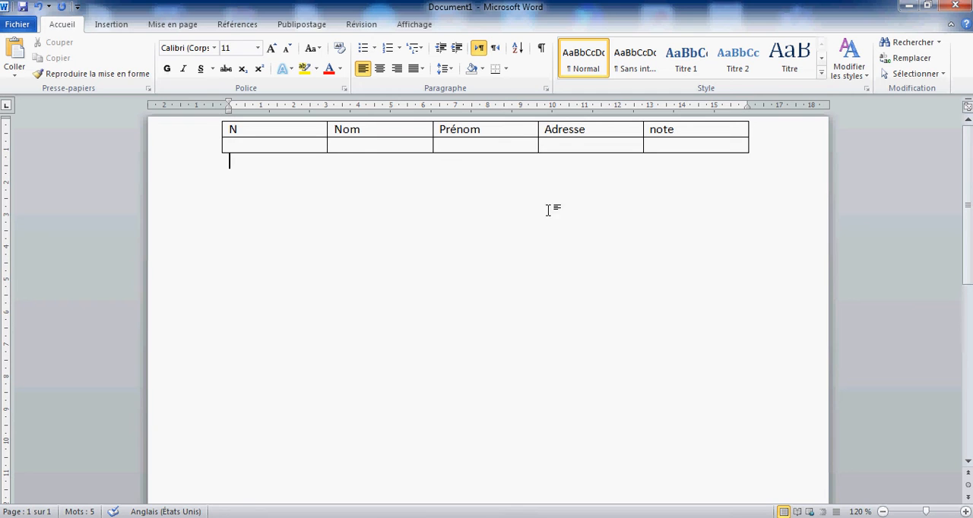
Step: Enter 1 under N and the person's last name under Nom in the table's second row
{"action": "left_click", "coordinate": [309, 147]}
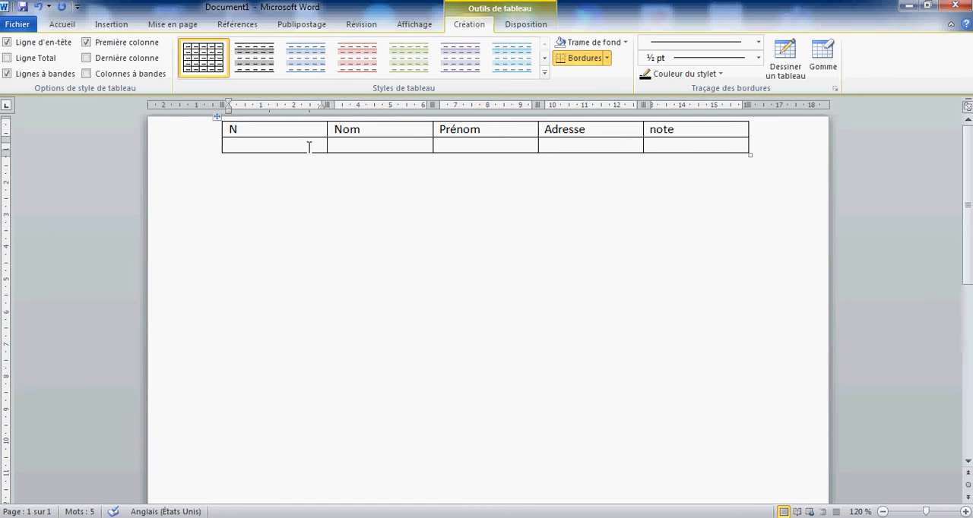
{"action": "type", "text": "1"}
{"action": "key", "text": "Tab"}
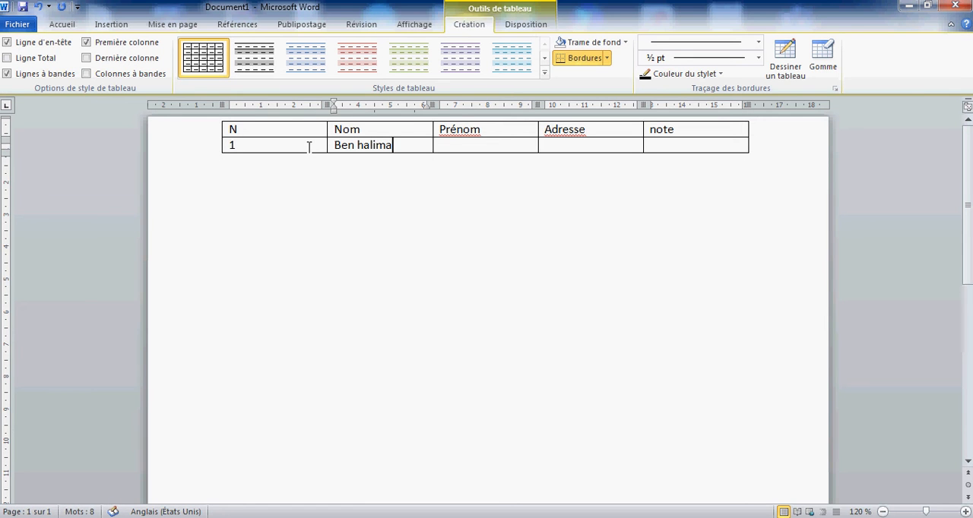
{"action": "key", "text": "Tab"}
{"action": "double_click", "coordinate": [339, 160]}
{"action": "key", "text": "BackSpace"}
{"action": "key", "text": "Tab"}
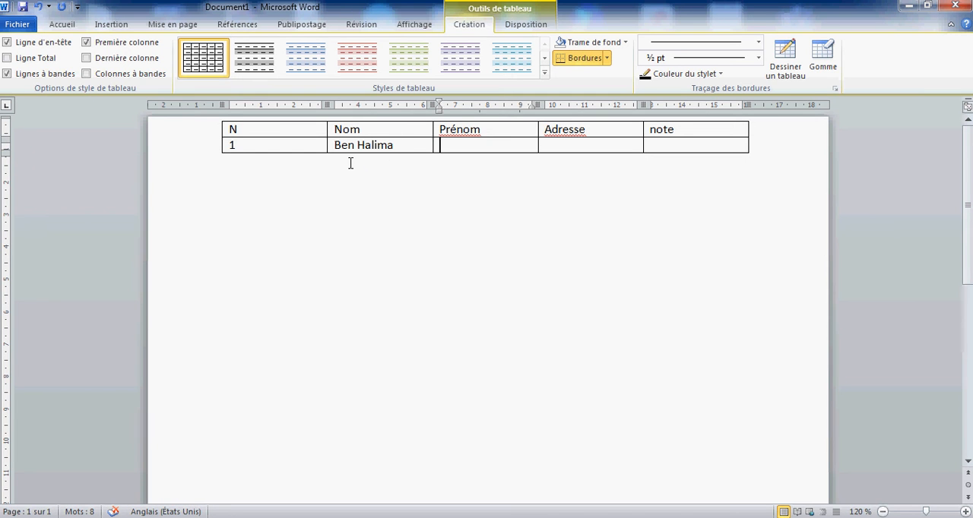
Step: Fill in the person's first name under Prénom and the street address under Adresse in the second row
{"action": "left_click", "coordinate": [391, 144]}
{"action": "left_click", "coordinate": [456, 144]}
{"action": "type", "text": "Anouar"}
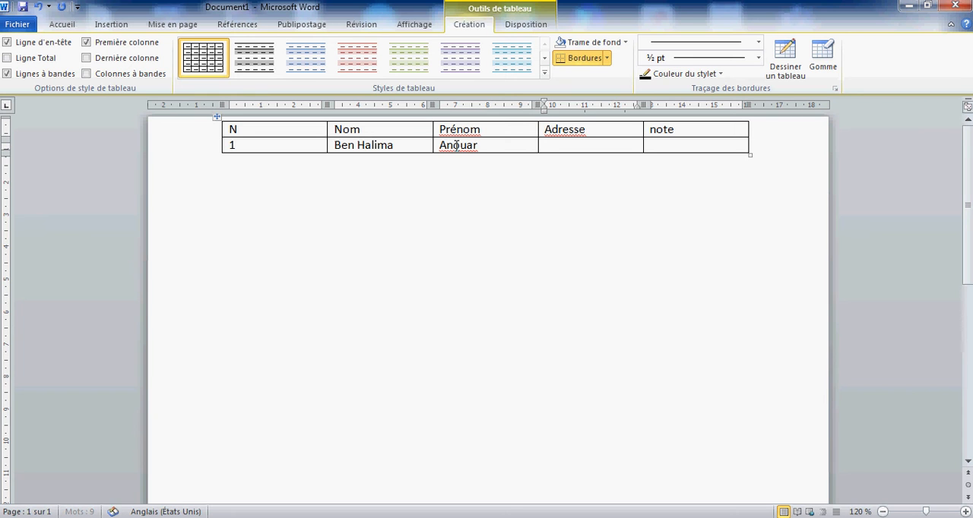
{"action": "key", "text": "Tab"}
{"action": "type", "text": "a"}
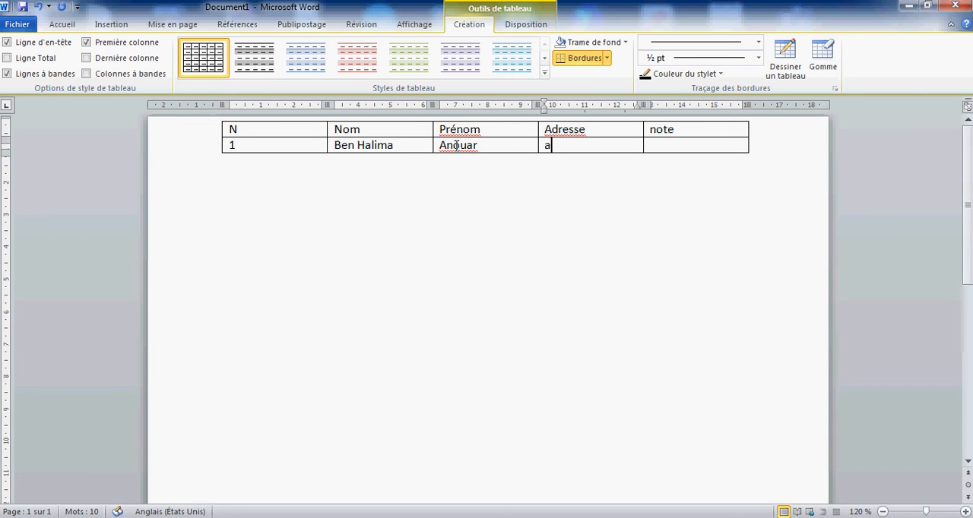
{"action": "key", "text": "BackSpace"}
{"action": "type", "text": "Av desfar"}
{"action": "key", "text": "Tab"}
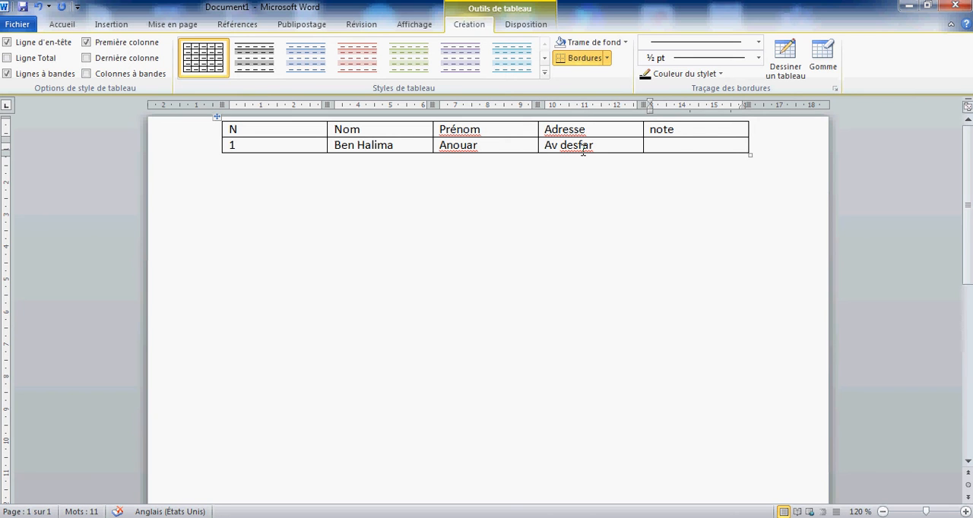
Step: Add the missing space in the street address and enter 12 under note in the same row
{"action": "left_click", "coordinate": [578, 146]}
{"action": "left_click", "coordinate": [677, 144]}
{"action": "type", "text": "12"}
{"action": "left_click", "coordinate": [582, 191]}
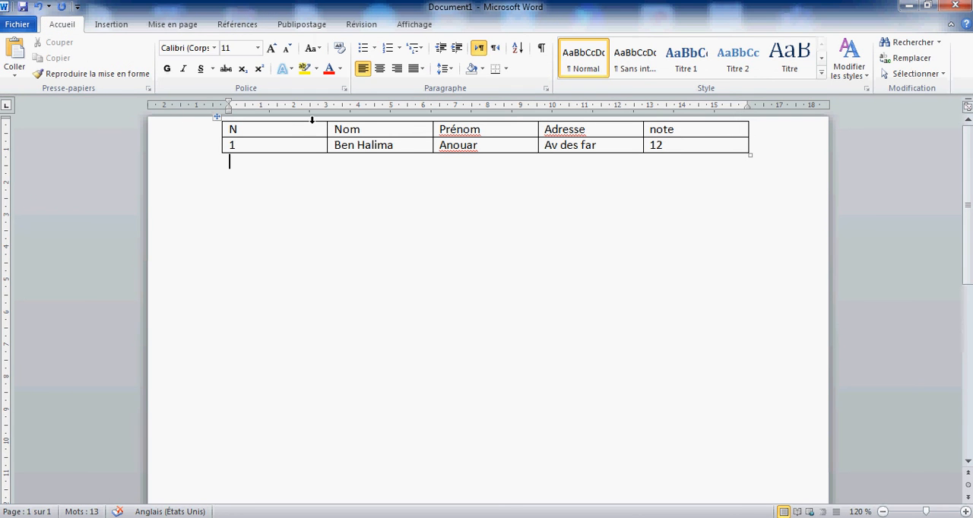
Step: Insert a new table row below the row numbered 1
{"action": "left_click", "coordinate": [286, 128]}
{"action": "left_click", "coordinate": [291, 144]}
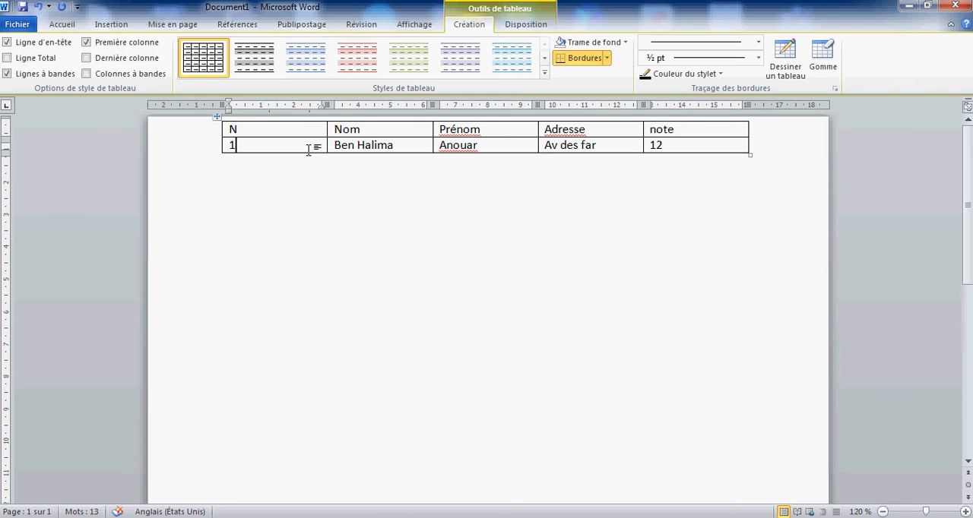
{"action": "right_click", "coordinate": [309, 150]}
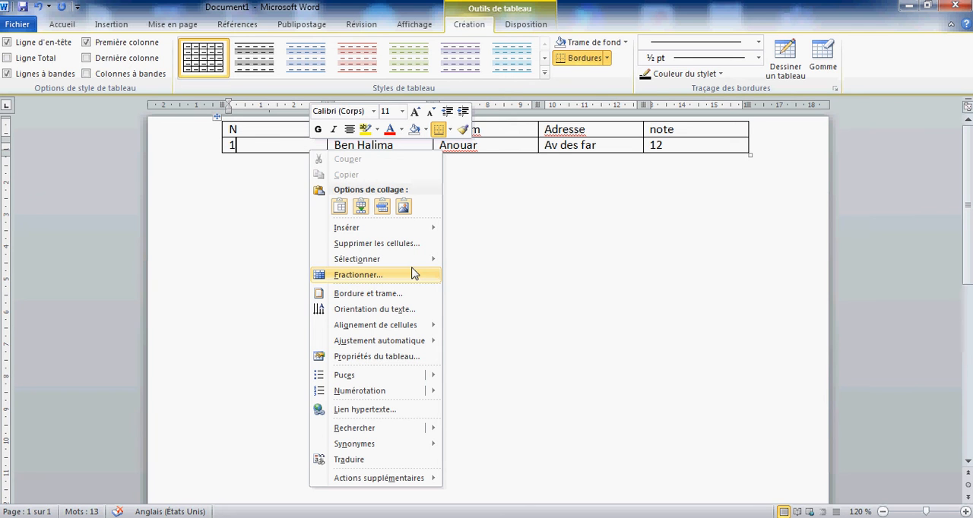
{"action": "mouse_move", "coordinate": [390, 233]}
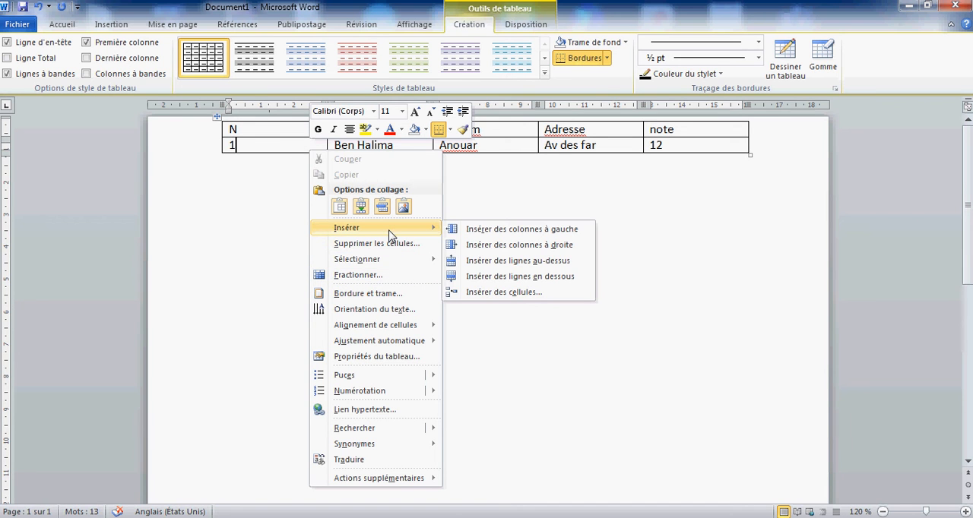
{"action": "left_click", "coordinate": [503, 277]}
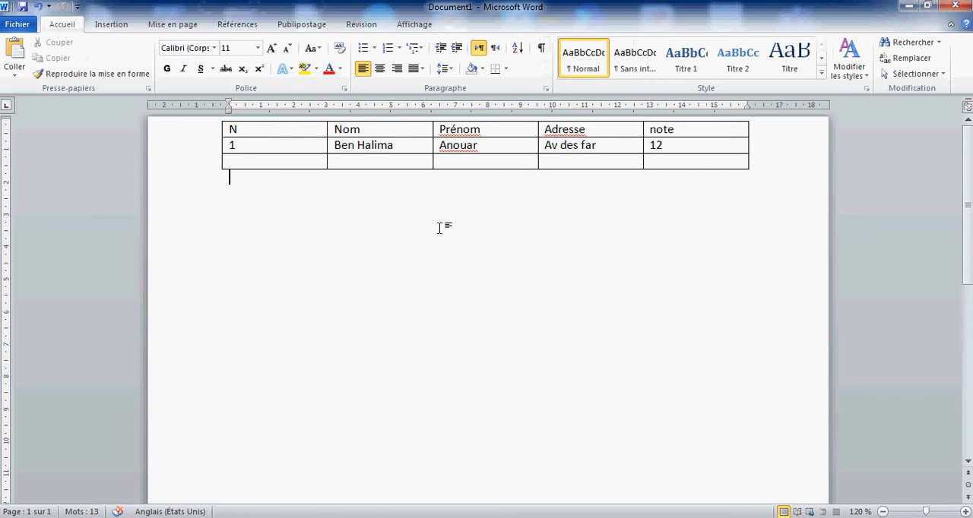
Step: Enter 2 under N in the new third row, leaving its other cells empty
{"action": "left_click", "coordinate": [291, 163]}
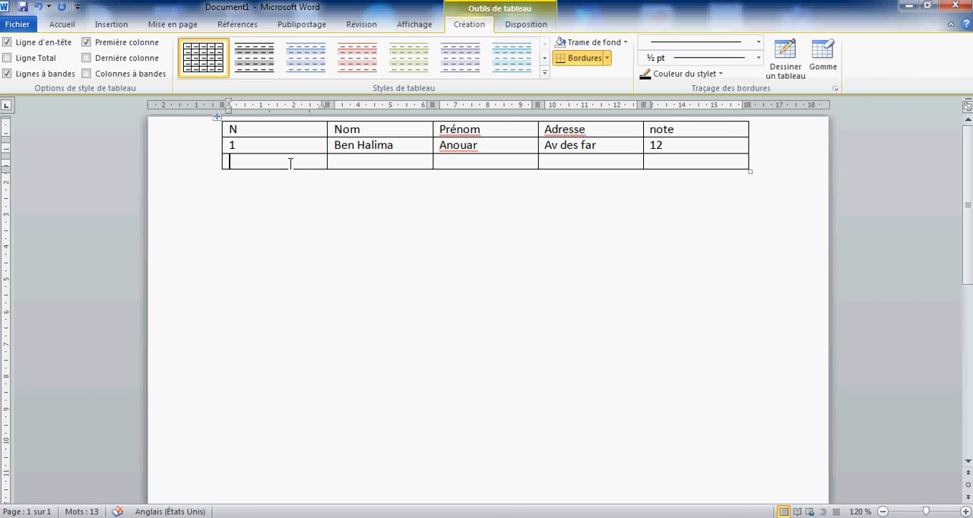
{"action": "type", "text": "2"}
{"action": "left_click", "coordinate": [416, 161]}
{"action": "left_click", "coordinate": [478, 160]}
{"action": "left_click", "coordinate": [598, 162]}
{"action": "left_click", "coordinate": [662, 163]}
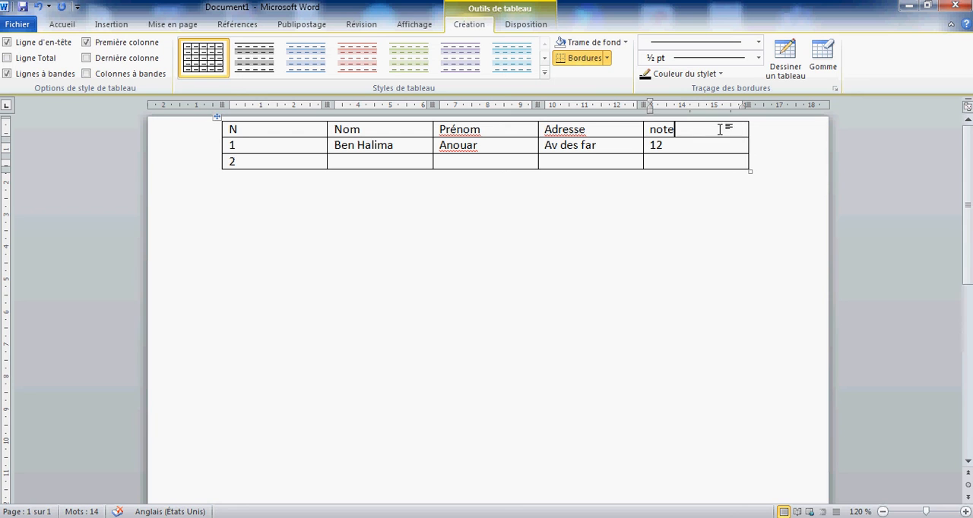
Step: Try inserting a column to the left of the Adresse column, and undo the insertion
{"action": "left_click", "coordinate": [608, 128]}
{"action": "right_click", "coordinate": [608, 127]}
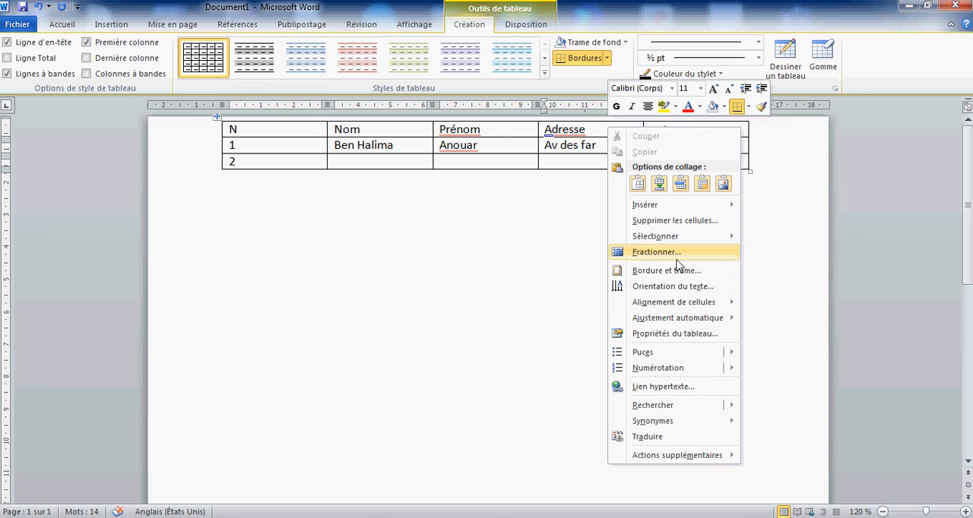
{"action": "mouse_move", "coordinate": [670, 212]}
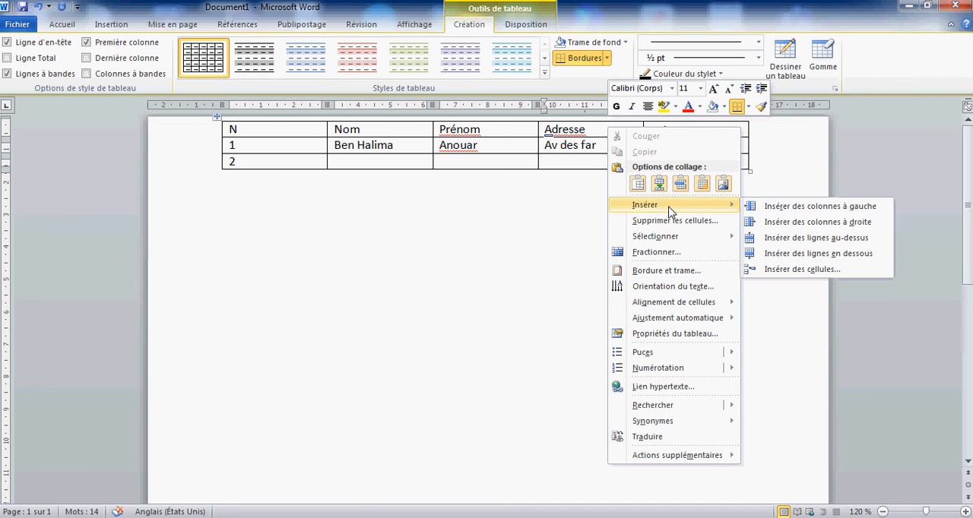
{"action": "left_click", "coordinate": [786, 211]}
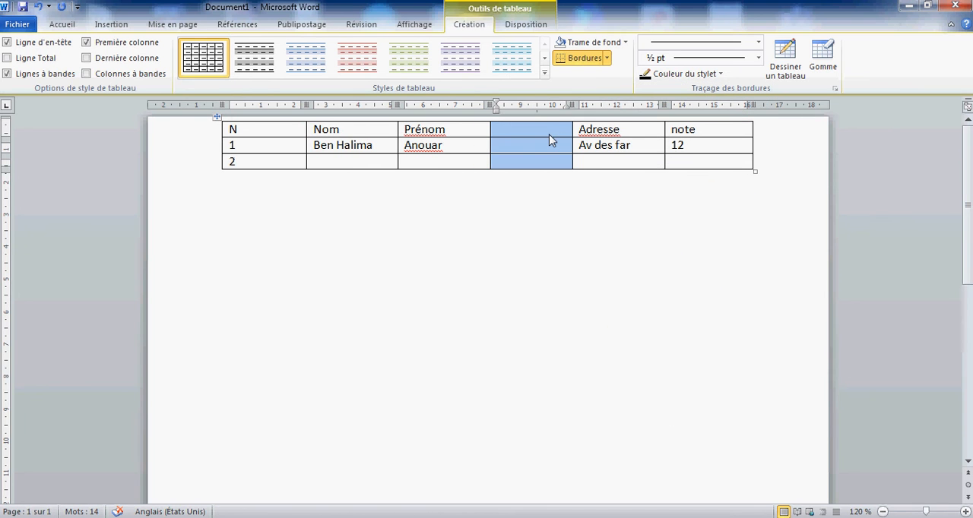
{"action": "key", "text": "Left"}
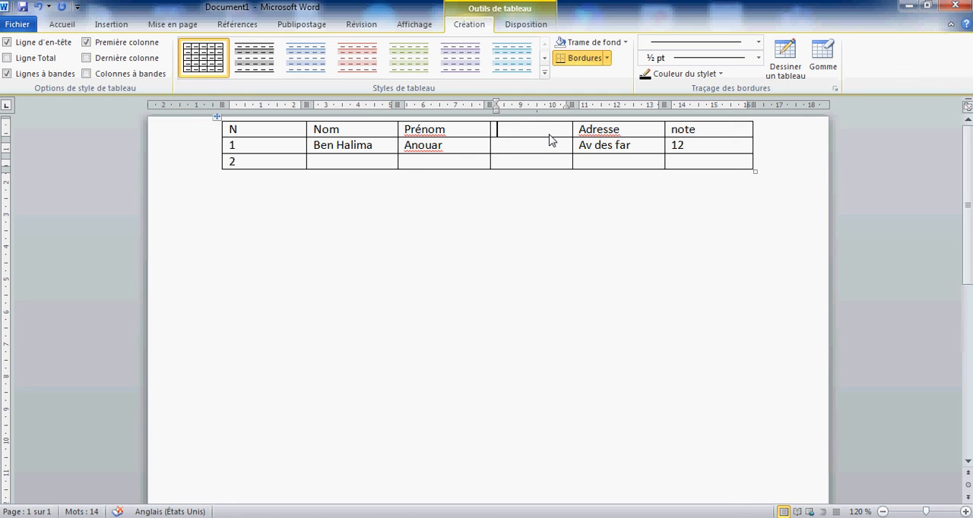
{"action": "left_click", "coordinate": [38, 7]}
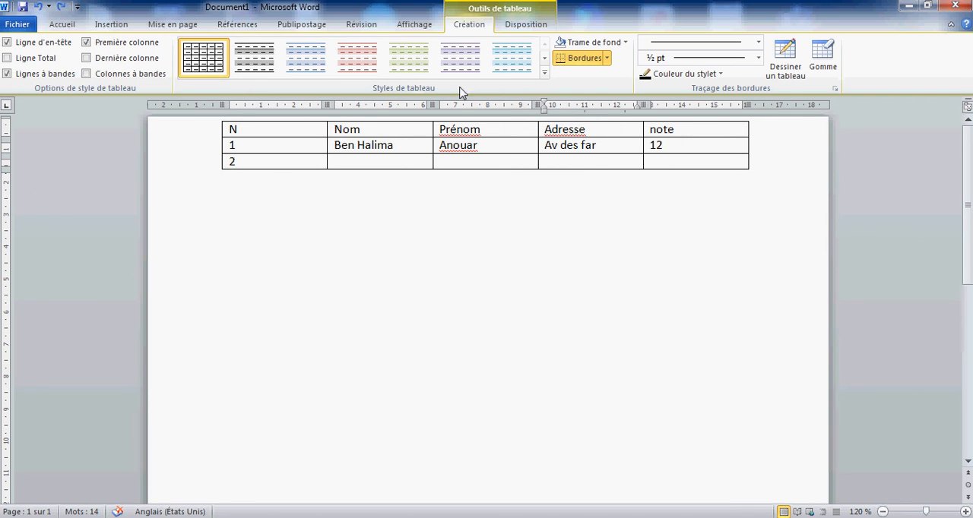
Step: Insert a column to the right of the Adresse column and give it the header Email
{"action": "right_click", "coordinate": [586, 125]}
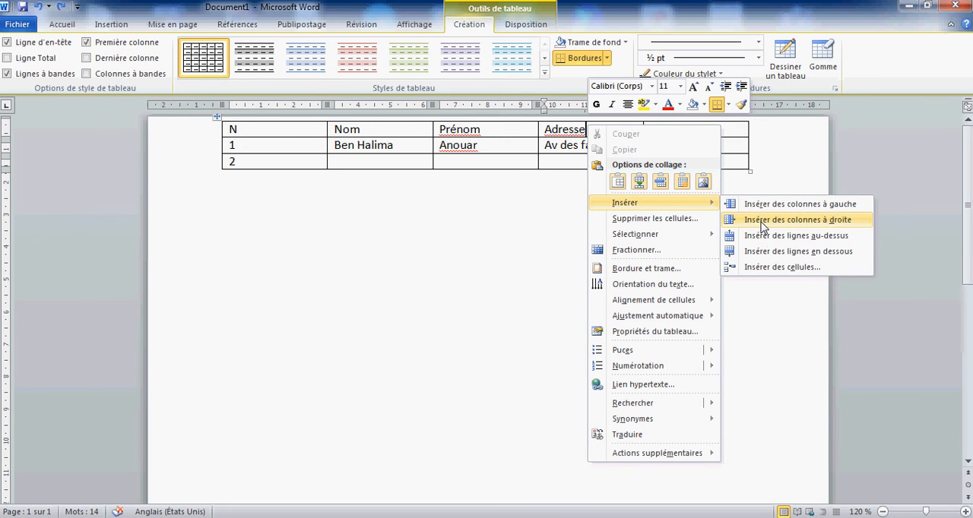
{"action": "left_click", "coordinate": [762, 222]}
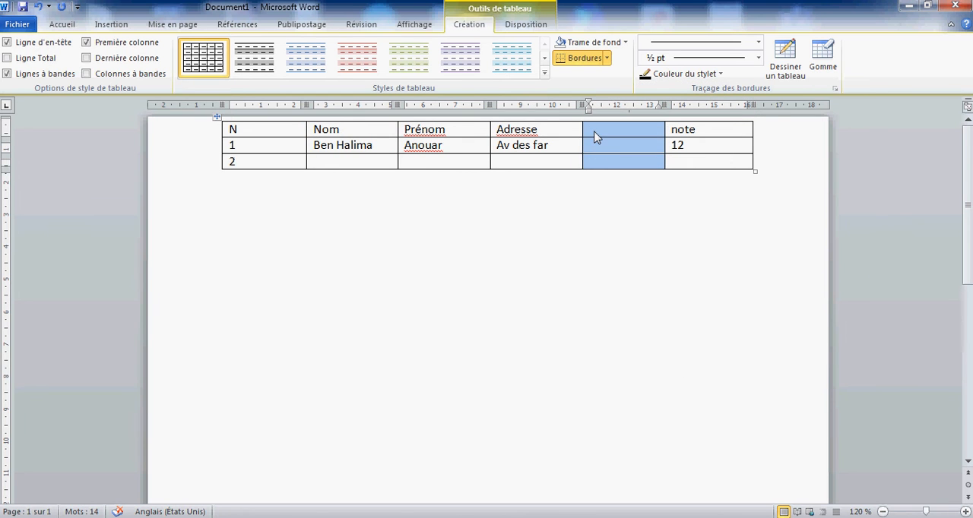
{"action": "left_click", "coordinate": [594, 131]}
{"action": "type", "text": "Email"}
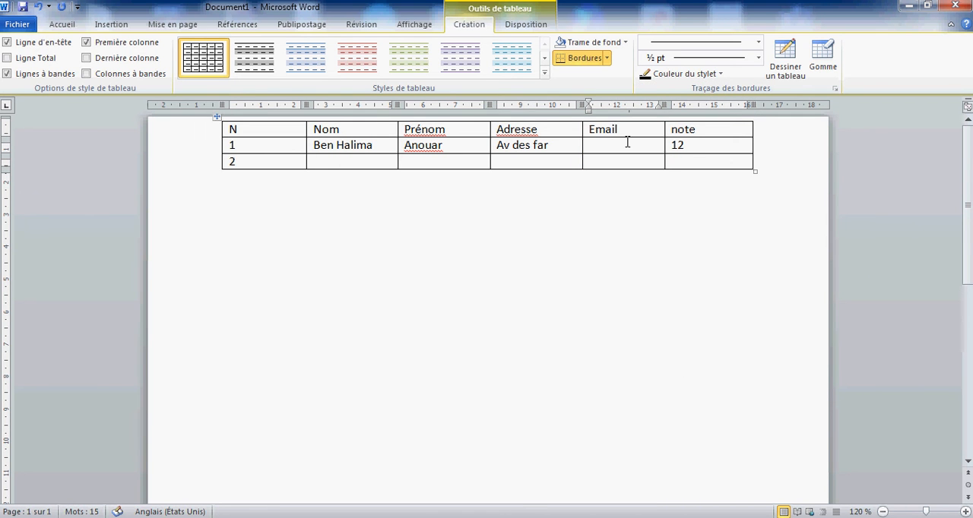
Step: Fill in the person's e-mail address under Email in the row numbered 1
{"action": "left_click", "coordinate": [627, 142]}
{"action": "type", "text": "test@gmail.com"}
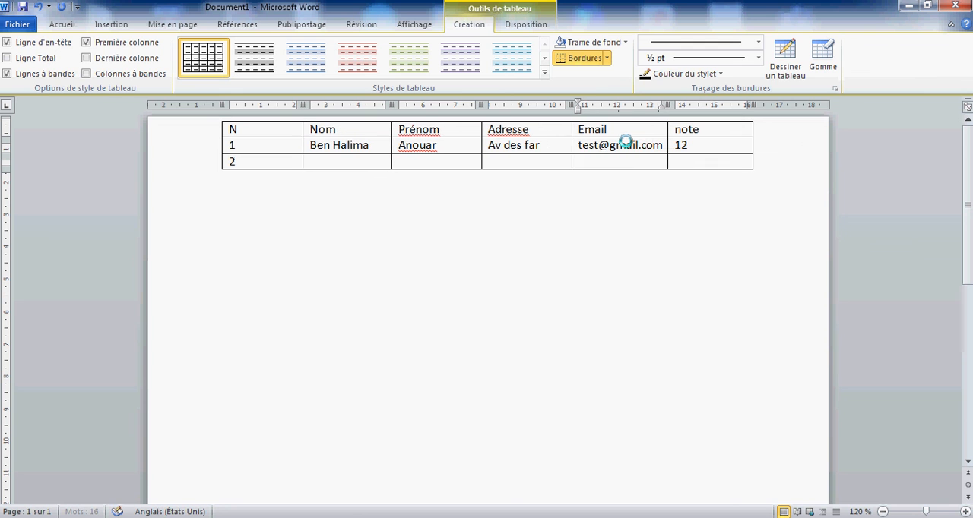
{"action": "left_click", "coordinate": [641, 160]}
Step: Delete the entire row numbered 2 from the table
{"action": "left_click", "coordinate": [512, 146]}
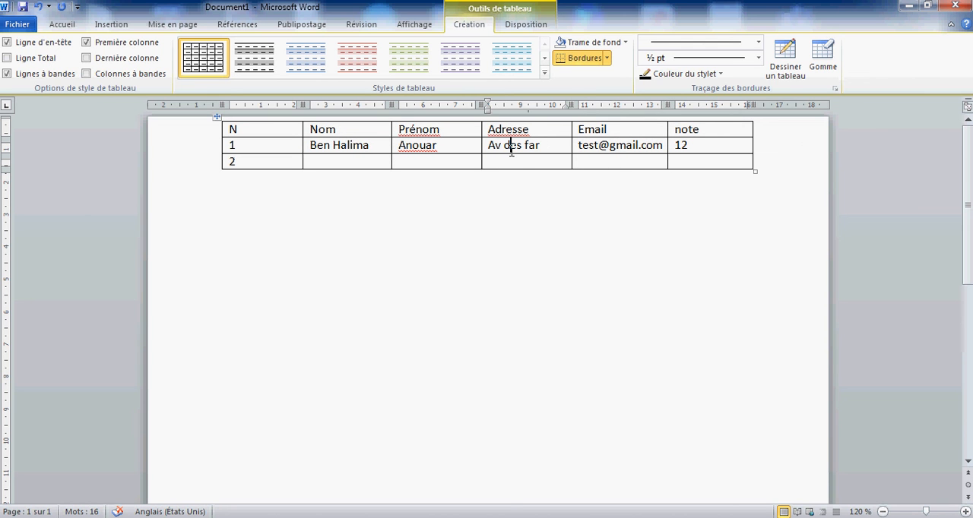
{"action": "left_click", "coordinate": [407, 146]}
{"action": "left_click_drag", "start_coordinate": [278, 161], "coordinate": [688, 165]}
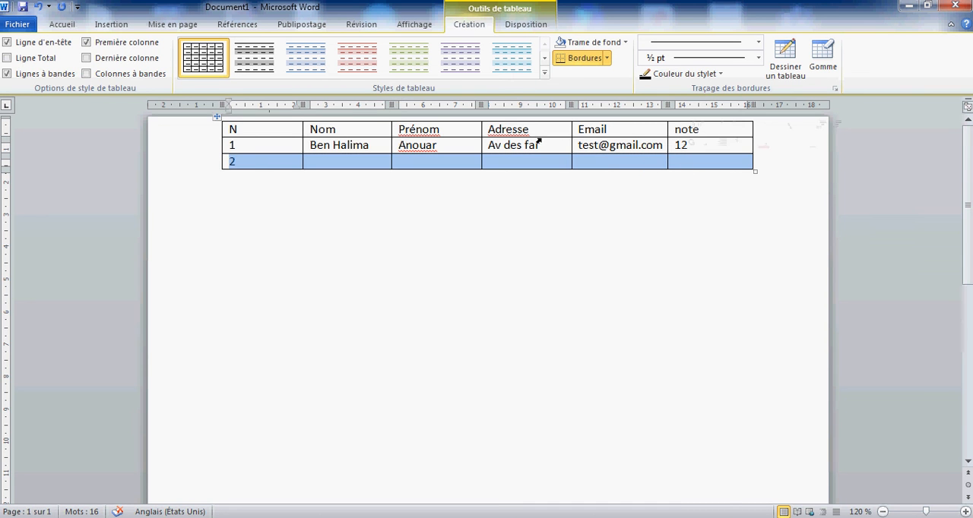
{"action": "left_click", "coordinate": [267, 165]}
{"action": "right_click", "coordinate": [266, 162]}
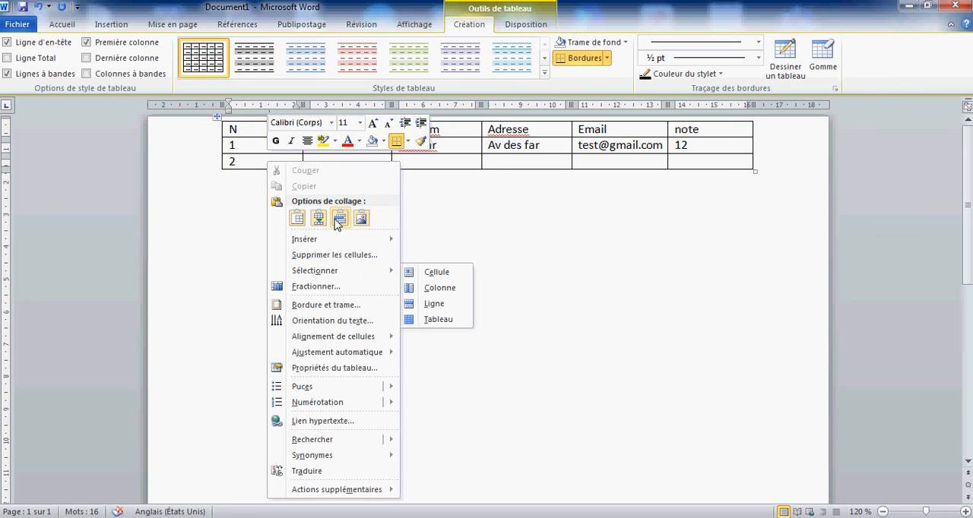
{"action": "left_click", "coordinate": [302, 256]}
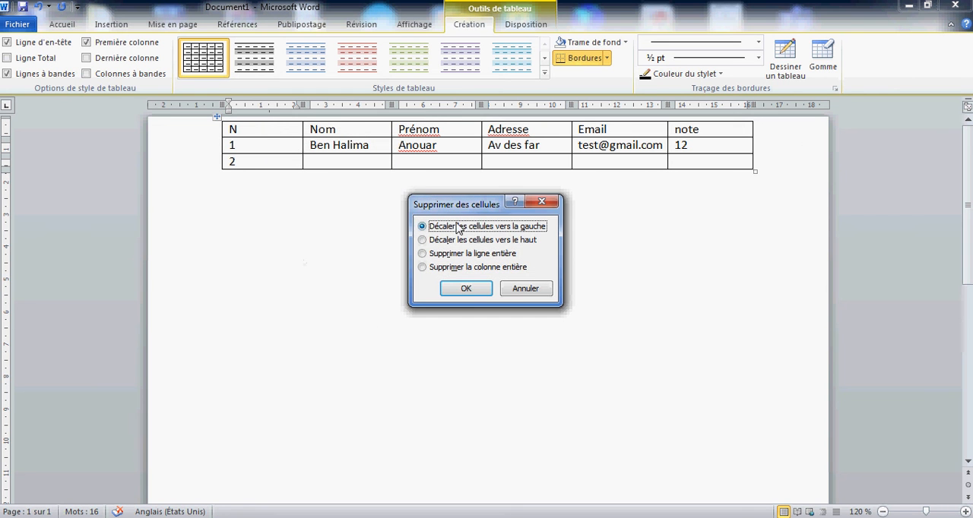
{"action": "left_click_drag", "start_coordinate": [473, 204], "coordinate": [555, 180]}
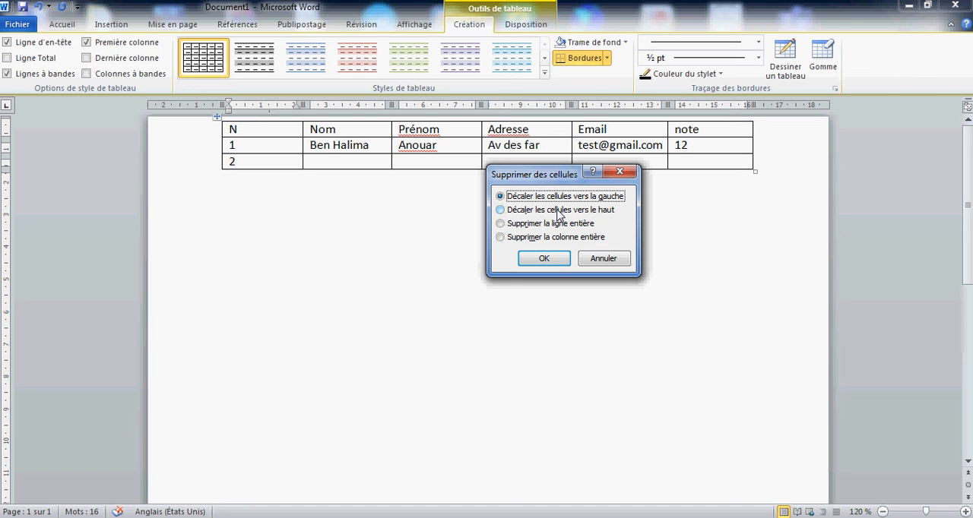
{"action": "left_click", "coordinate": [501, 225]}
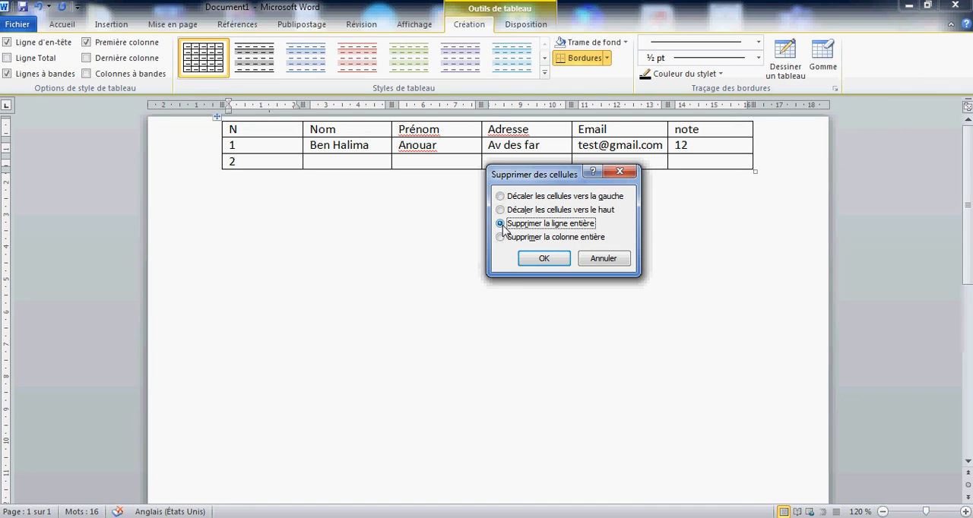
{"action": "left_click", "coordinate": [501, 238]}
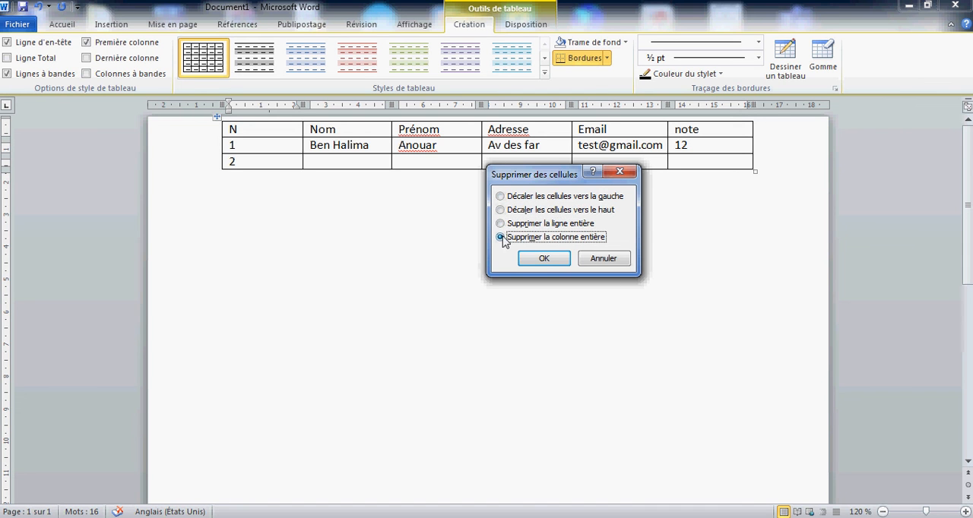
{"action": "left_click", "coordinate": [501, 224]}
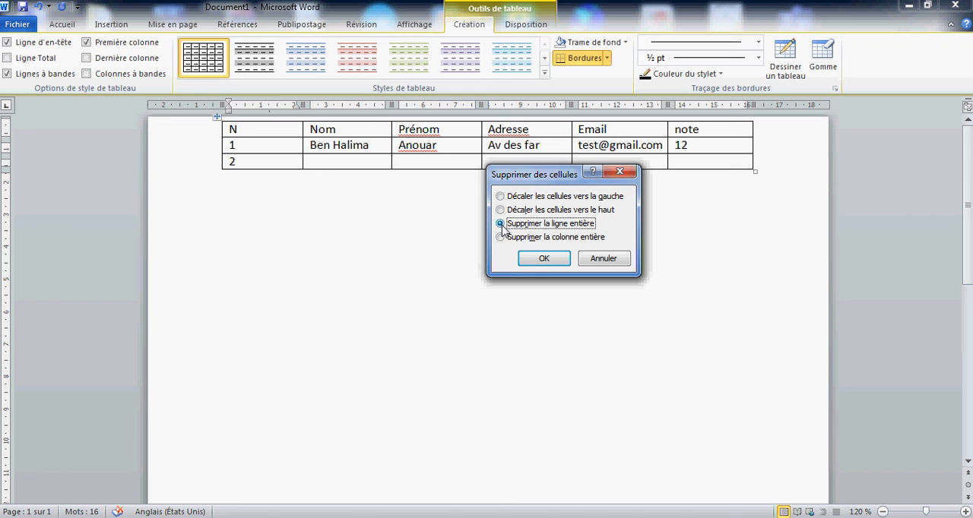
{"action": "left_click", "coordinate": [542, 259]}
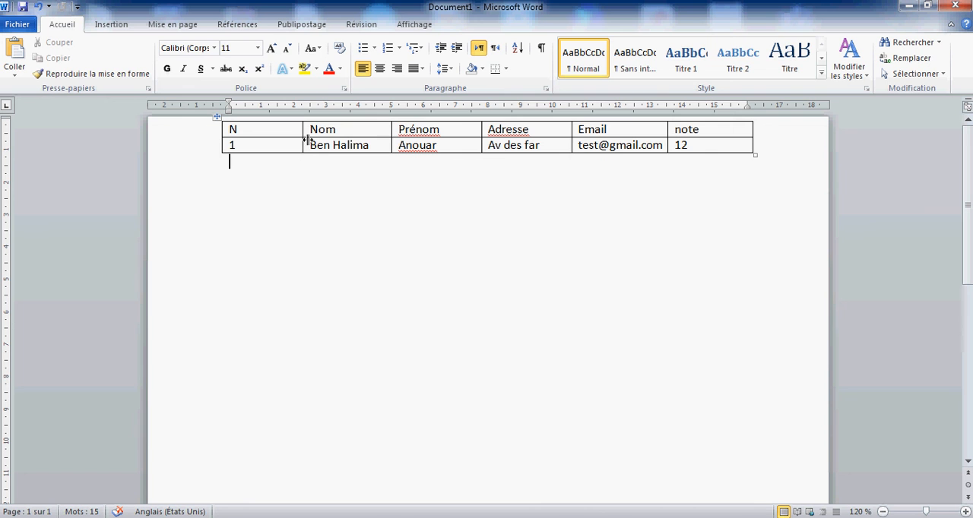
Step: Color the text of the table's header row dark red and make it bold
{"action": "left_click_drag", "start_coordinate": [238, 129], "coordinate": [717, 120]}
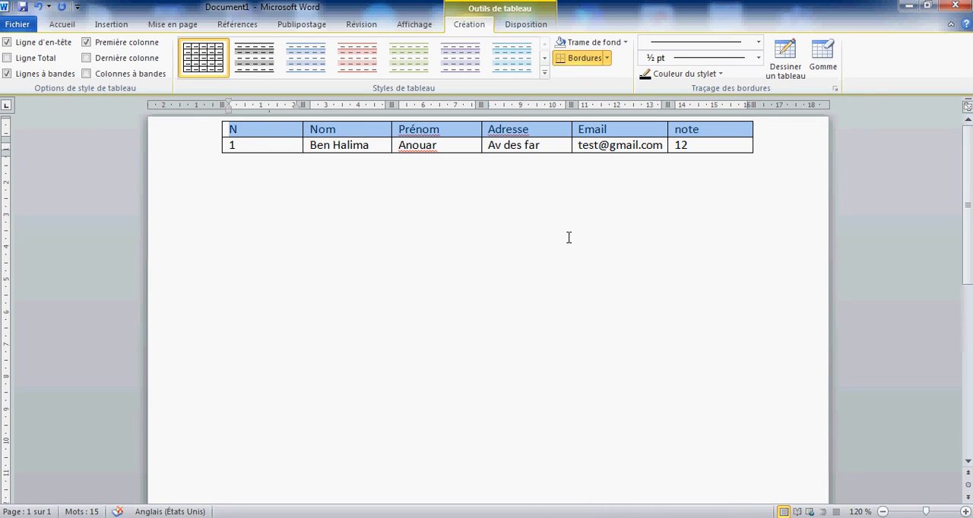
{"action": "left_click", "coordinate": [275, 134]}
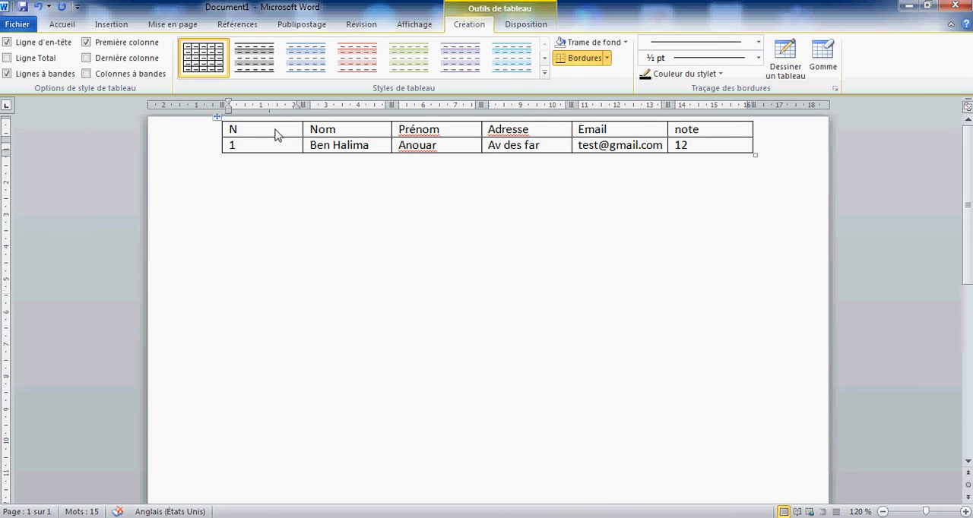
{"action": "key", "text": "shift+Right"}
{"action": "key", "text": "shift+Right"}
{"action": "key", "text": "shift+Right"}
{"action": "key", "text": "shift+Right"}
{"action": "key", "text": "shift+Right"}
{"action": "key", "text": "shift+Right"}
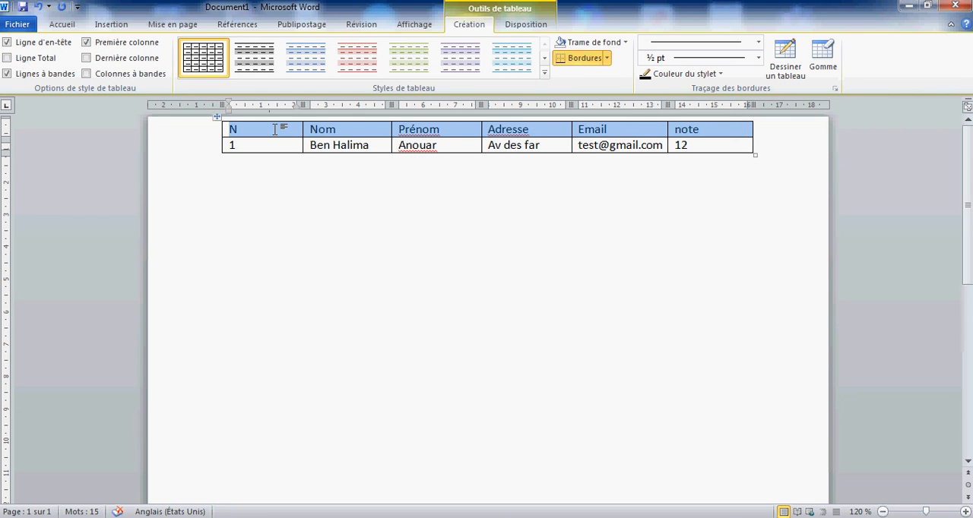
{"action": "left_click", "coordinate": [63, 25]}
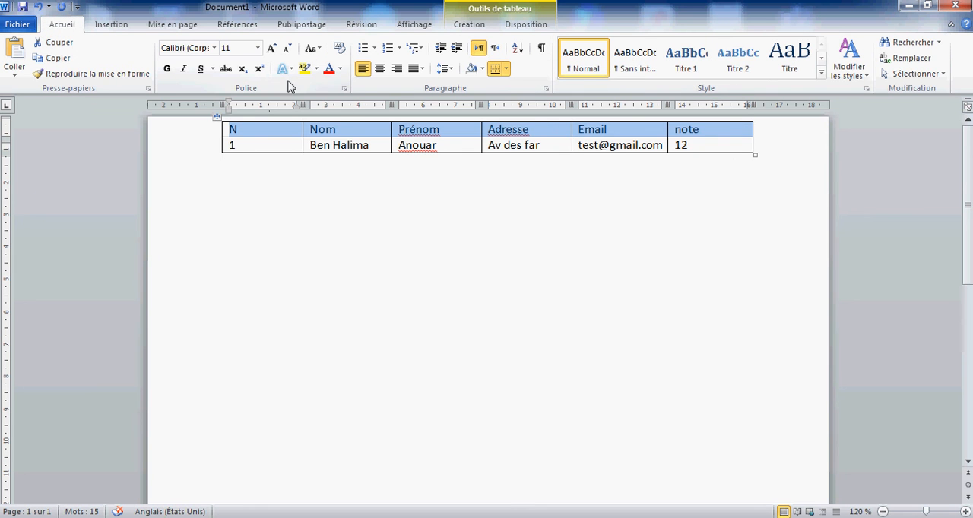
{"action": "left_click", "coordinate": [340, 70]}
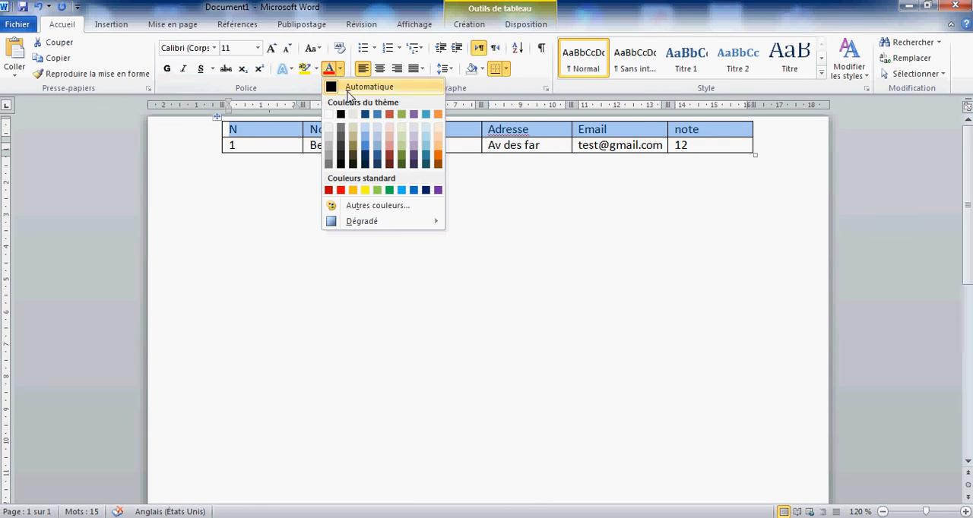
{"action": "left_click", "coordinate": [389, 159]}
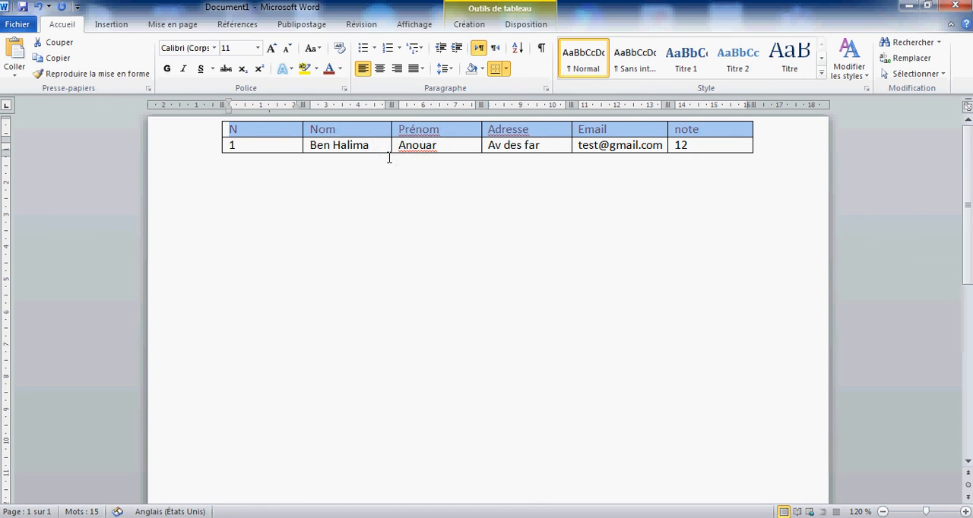
{"action": "left_click", "coordinate": [167, 70]}
Step: Set the header row's font to Times New Roman and center its text horizontally
{"action": "left_click", "coordinate": [214, 48]}
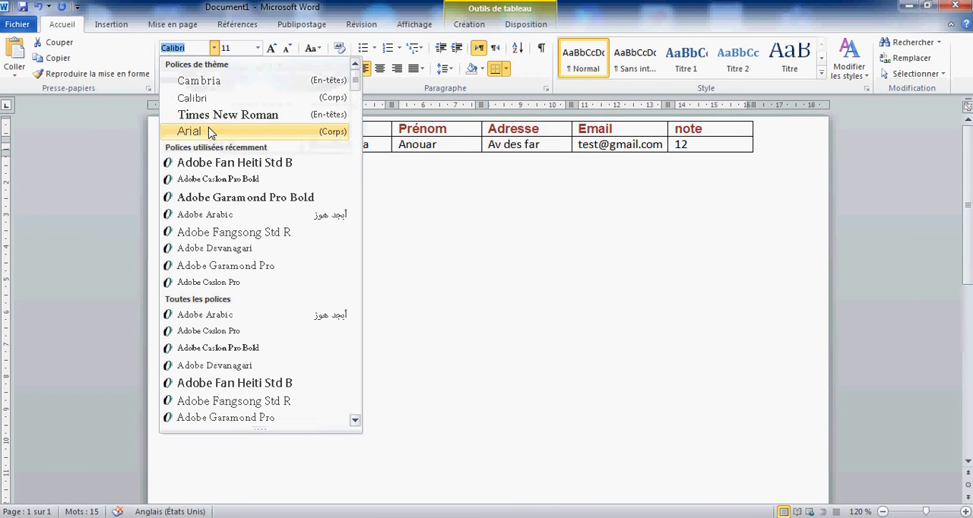
{"action": "left_click", "coordinate": [190, 111]}
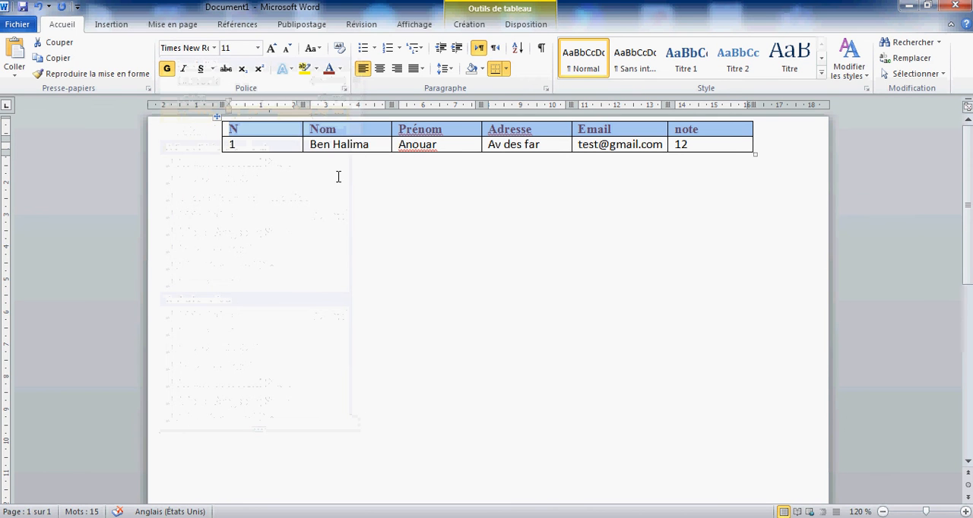
{"action": "left_click", "coordinate": [380, 69]}
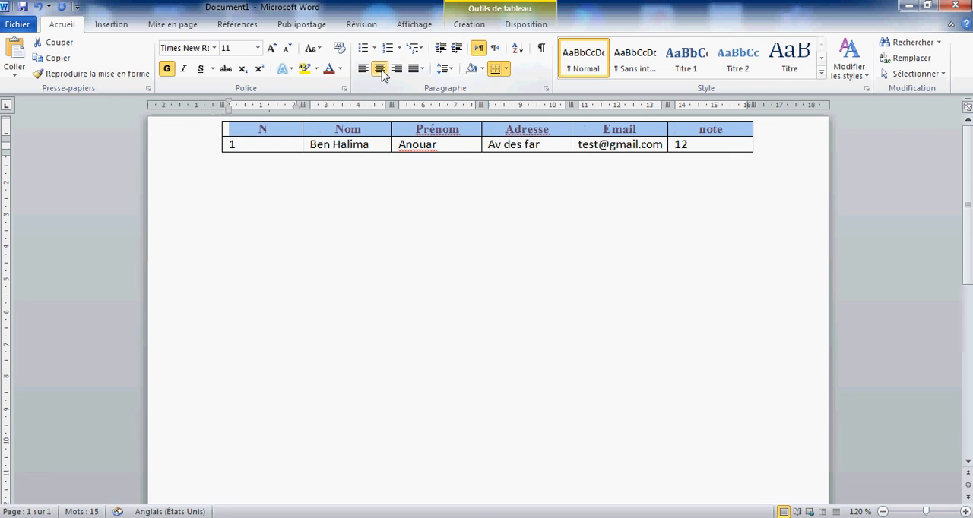
{"action": "left_click", "coordinate": [287, 146]}
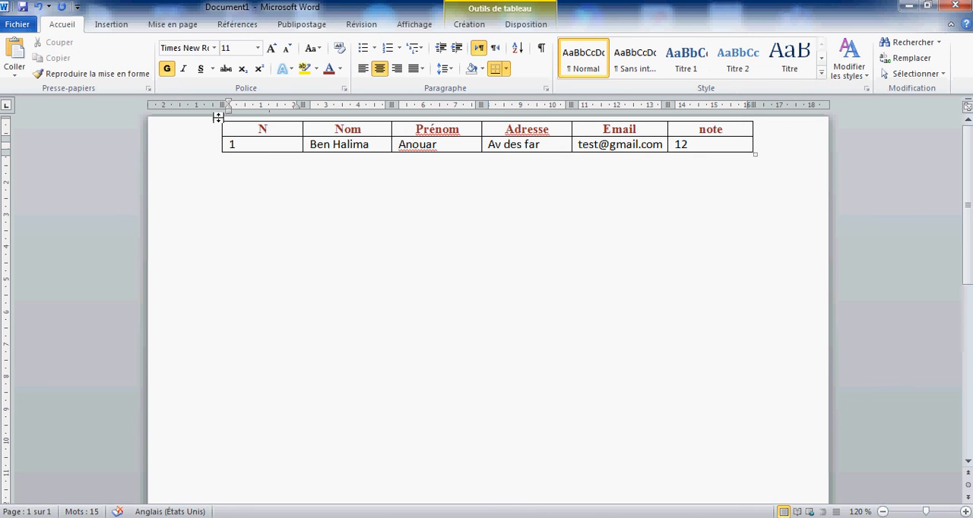
{"action": "left_click", "coordinate": [217, 117]}
{"action": "left_click", "coordinate": [261, 127]}
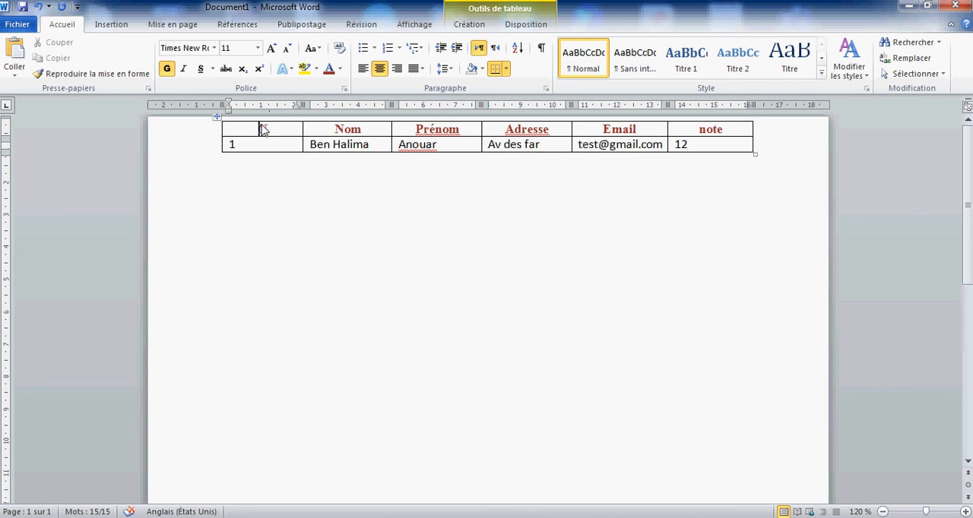
{"action": "left_click", "coordinate": [217, 117]}
{"action": "left_click", "coordinate": [122, 23]}
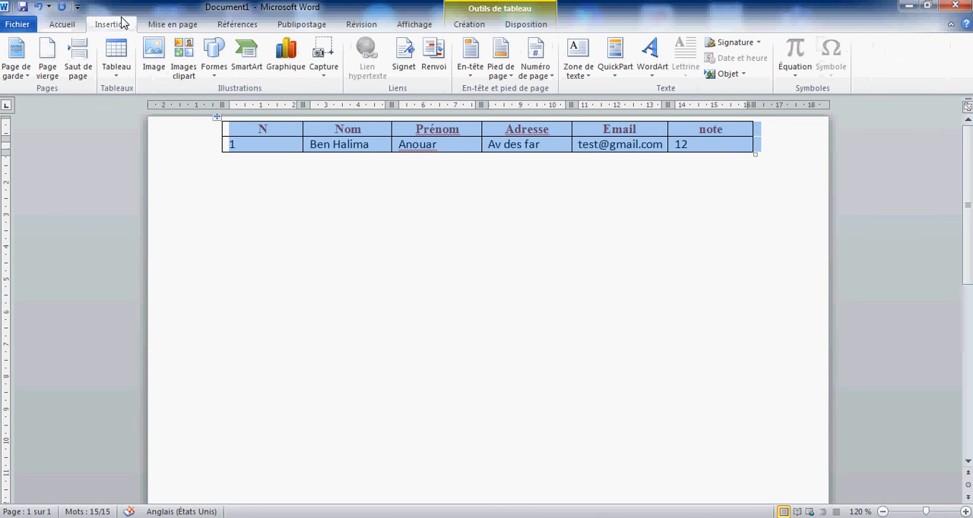
{"action": "left_click", "coordinate": [262, 151]}
{"action": "left_click_drag", "start_coordinate": [262, 151], "coordinate": [437, 130]}
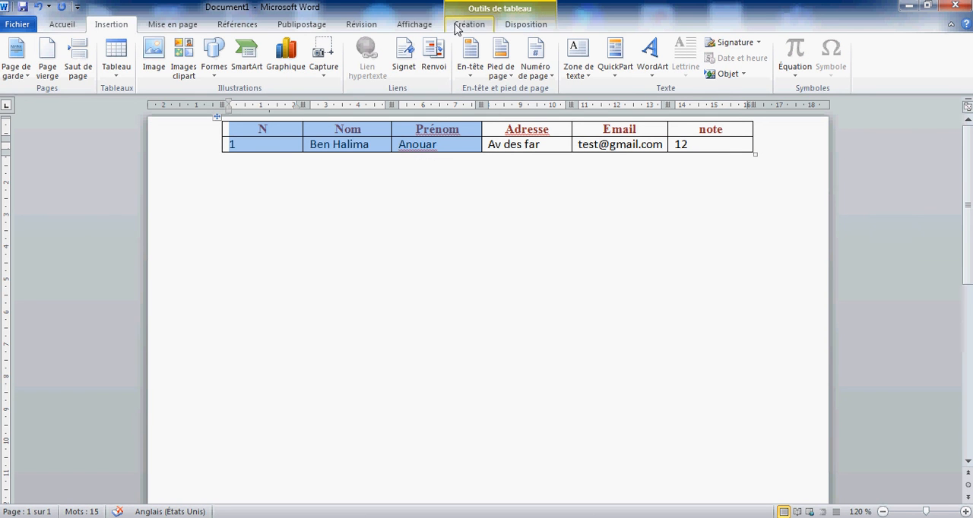
{"action": "left_click", "coordinate": [449, 268]}
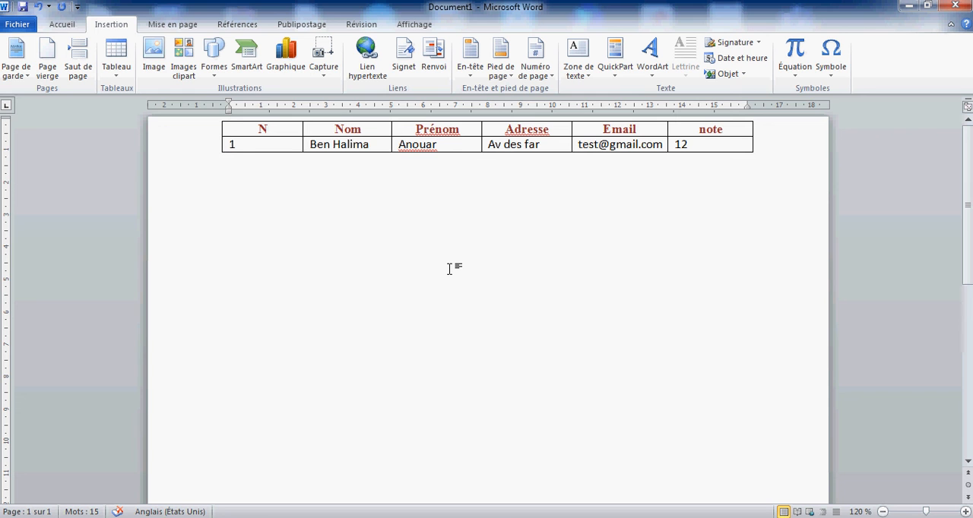
Step: Apply the predefined table style Grille claire - Accent 4 to the table
{"action": "left_click", "coordinate": [285, 131]}
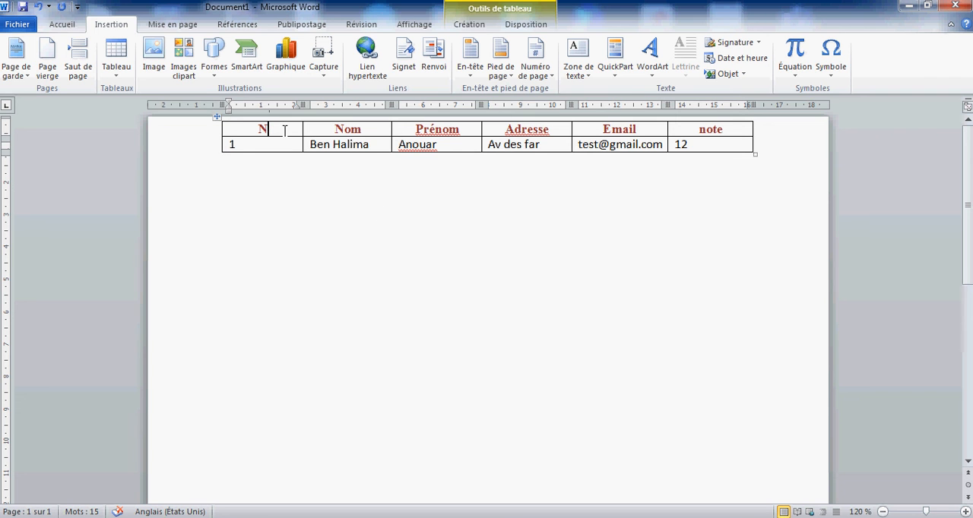
{"action": "left_click", "coordinate": [478, 26]}
{"action": "left_click", "coordinate": [514, 28]}
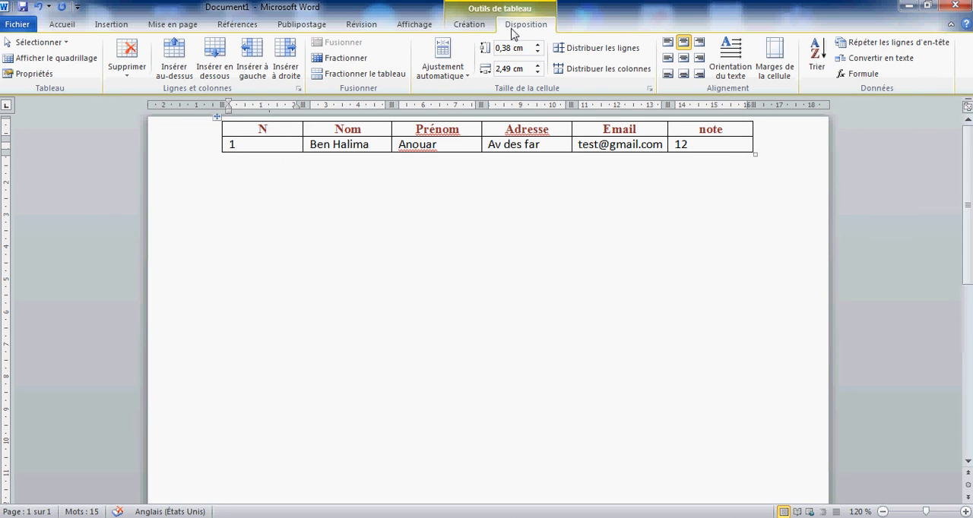
{"action": "left_click", "coordinate": [476, 29]}
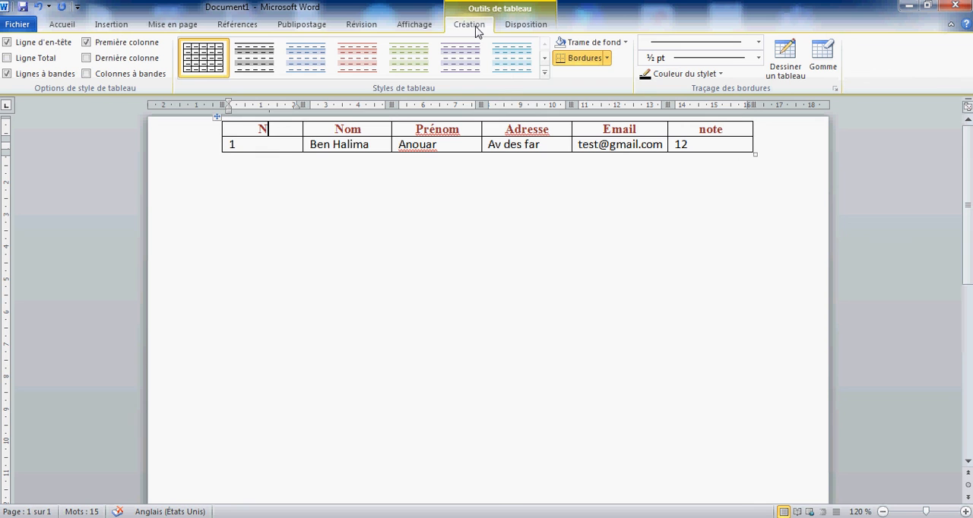
{"action": "left_click", "coordinate": [544, 72]}
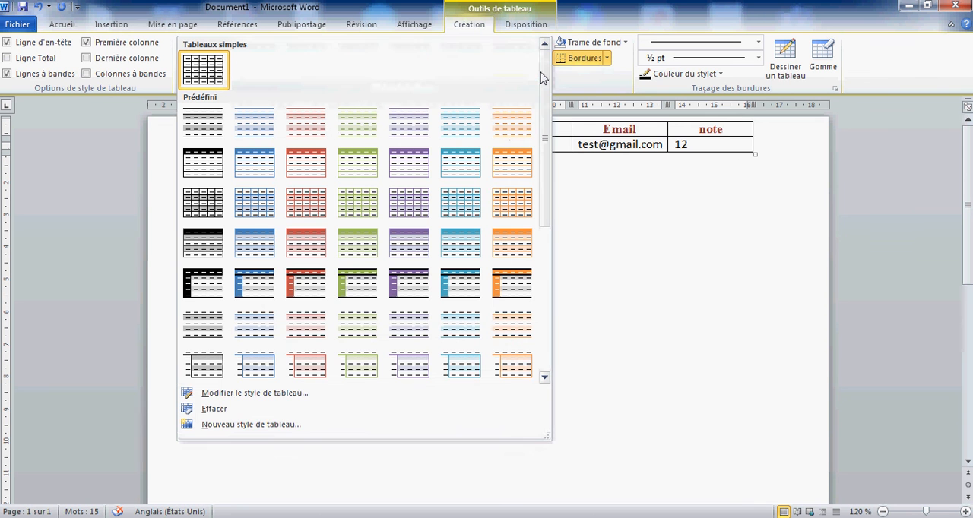
{"action": "left_click", "coordinate": [409, 204]}
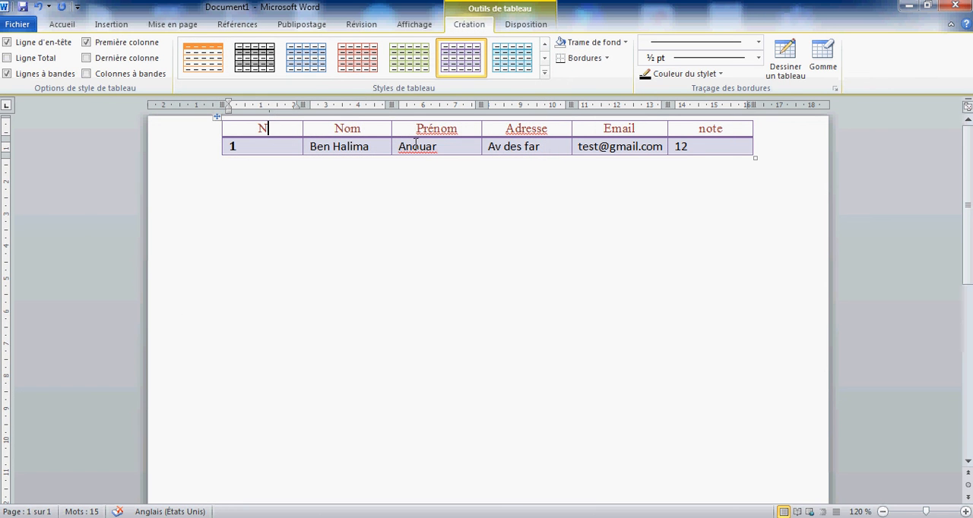
Step: Increase the height of the table's header row to about 1.59 cm
{"action": "left_click", "coordinate": [439, 129]}
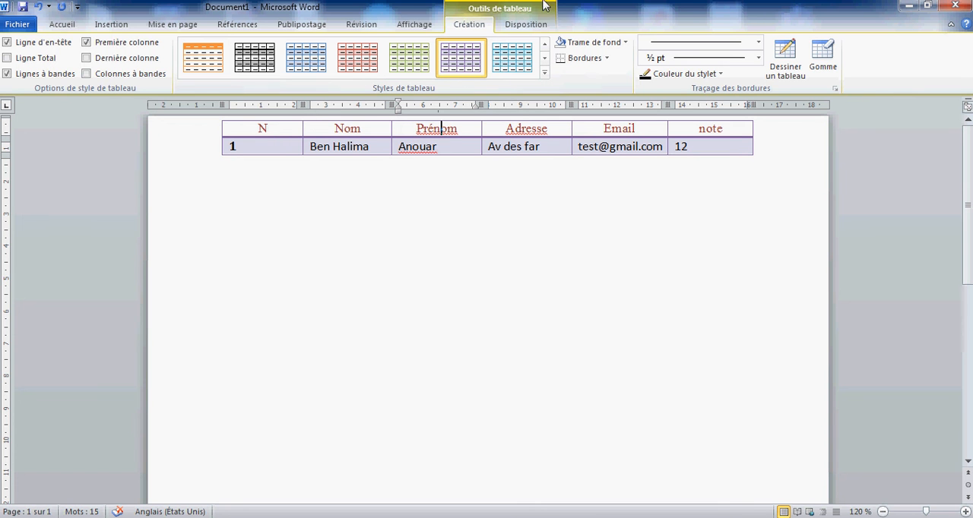
{"action": "left_click", "coordinate": [543, 28]}
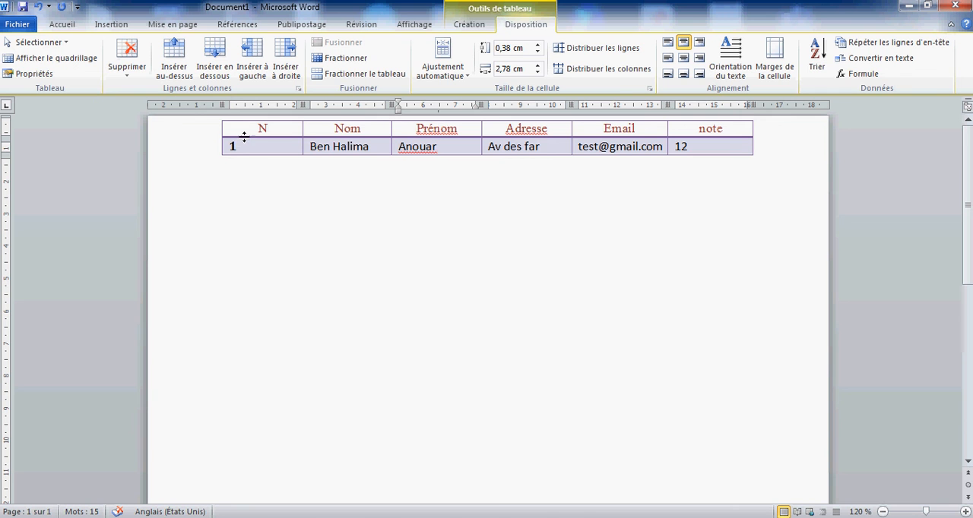
{"action": "left_click_drag", "start_coordinate": [245, 137], "coordinate": [245, 157]}
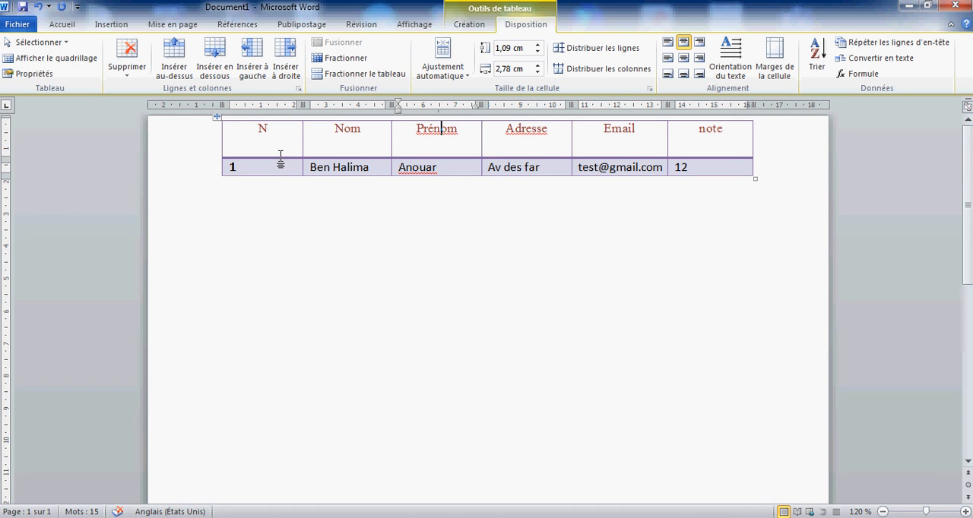
{"action": "left_click_drag", "start_coordinate": [280, 155], "coordinate": [281, 165]}
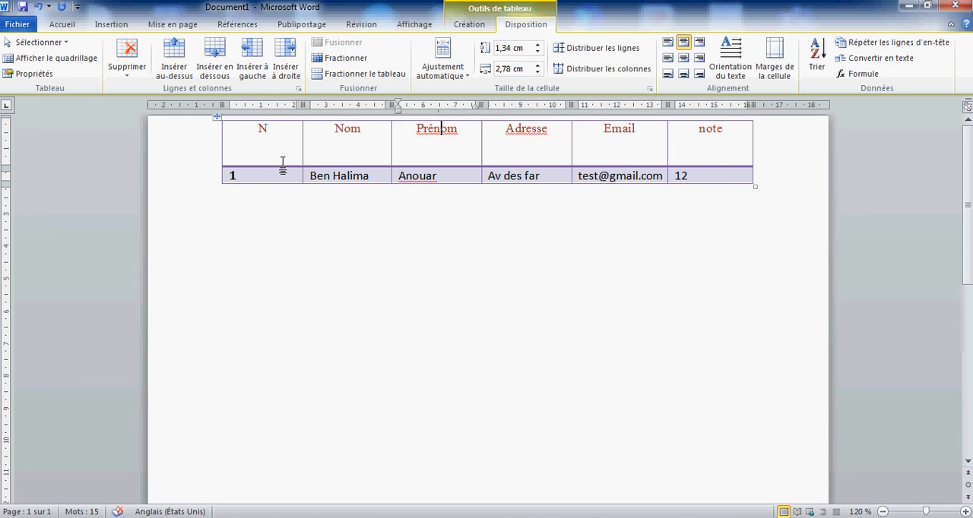
{"action": "left_click_drag", "start_coordinate": [283, 166], "coordinate": [282, 171]}
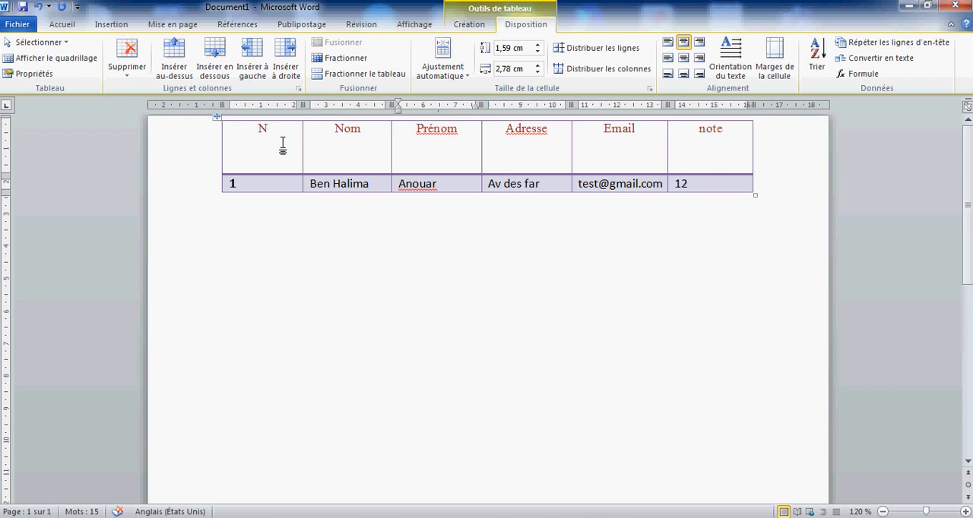
Step: Center the text of all header row cells vertically as well as horizontally
{"action": "left_click_drag", "start_coordinate": [283, 146], "coordinate": [662, 156]}
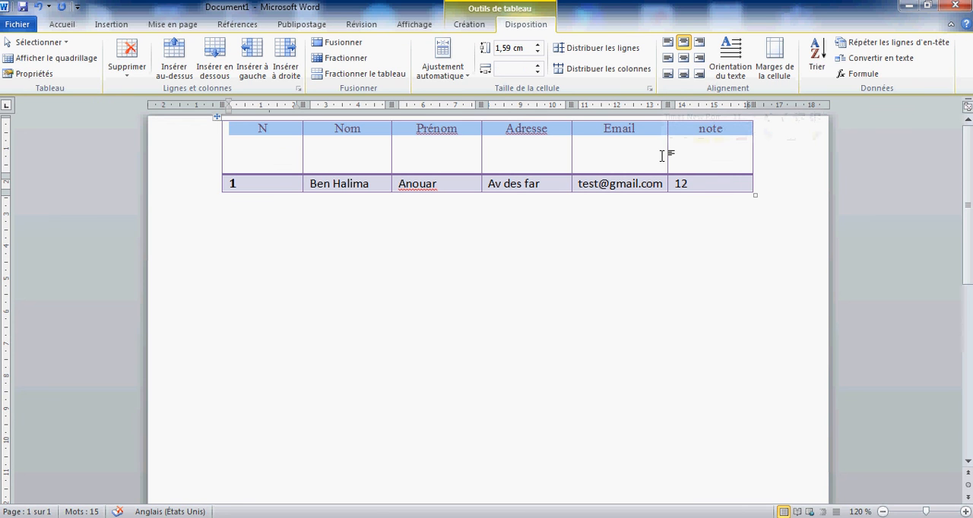
{"action": "left_click", "coordinate": [683, 59]}
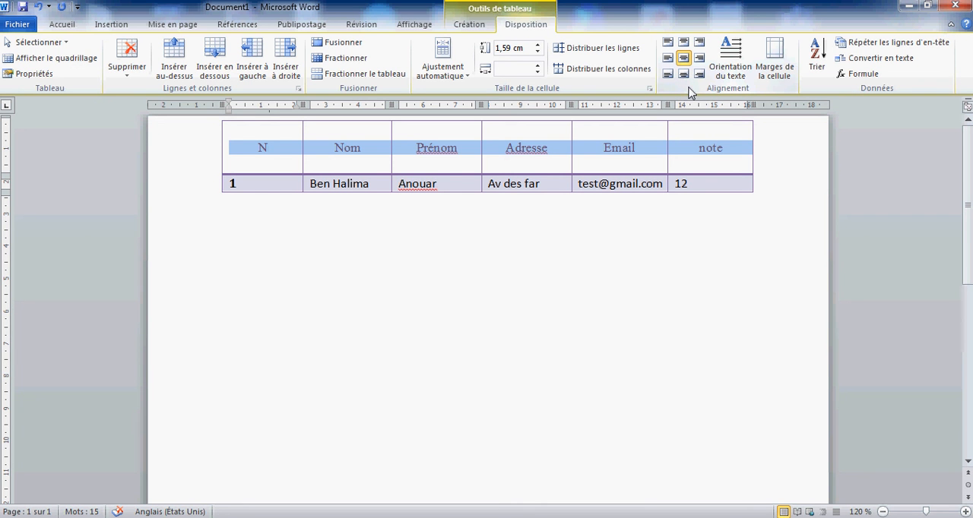
{"action": "left_click", "coordinate": [407, 162]}
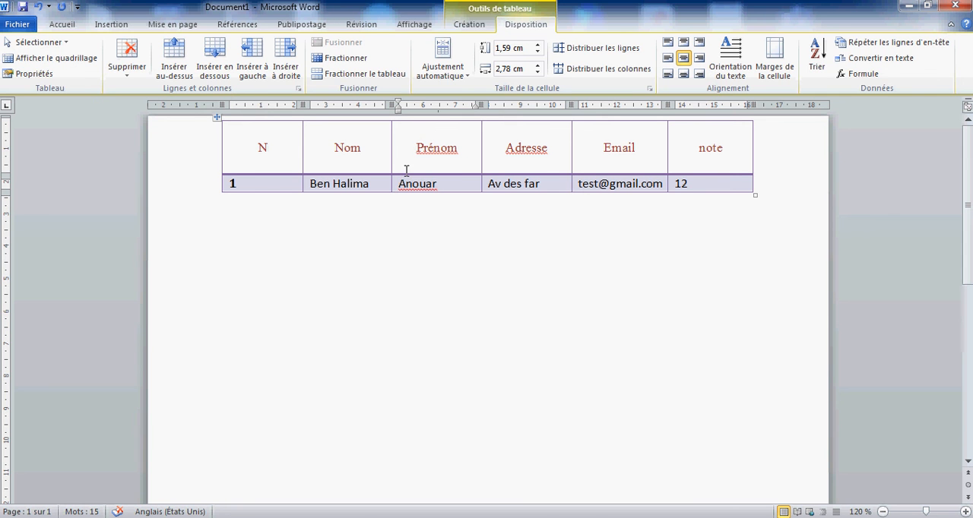
Step: Add an empty line below the student table and insert a second table with 4 columns and 3 rows there
{"action": "left_click", "coordinate": [394, 223]}
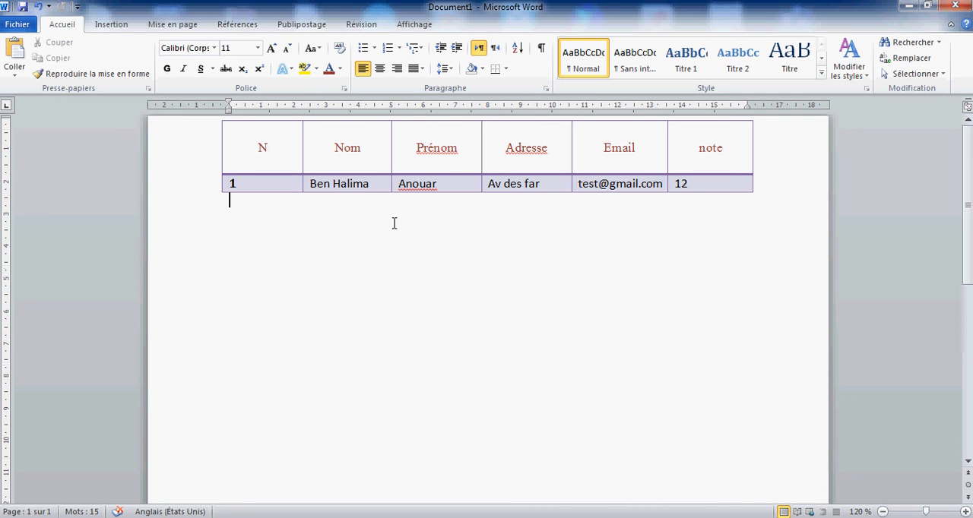
{"action": "key", "text": "Return"}
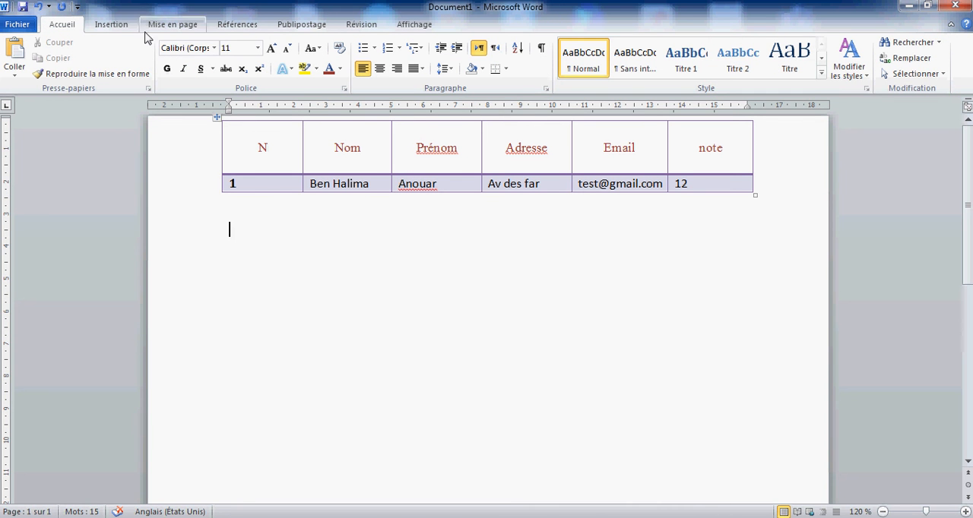
{"action": "left_click", "coordinate": [111, 24]}
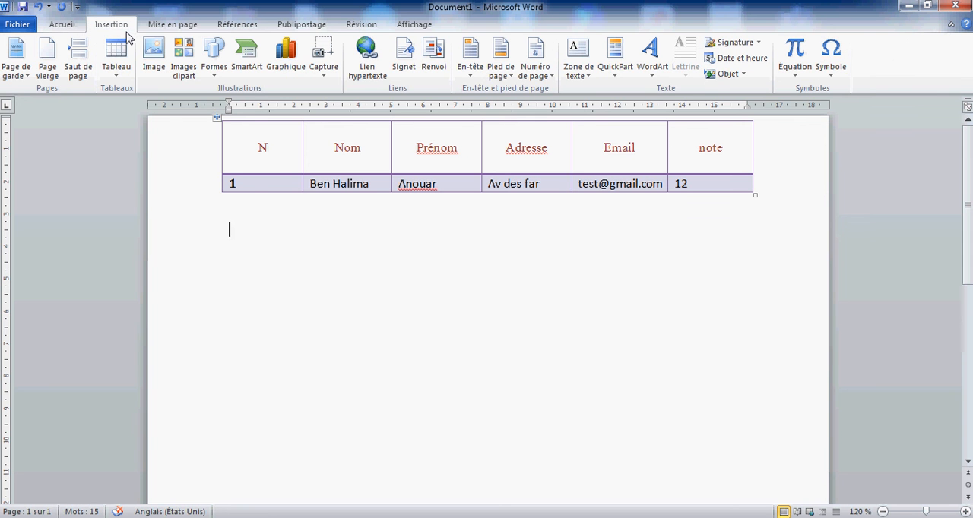
{"action": "left_click", "coordinate": [116, 53]}
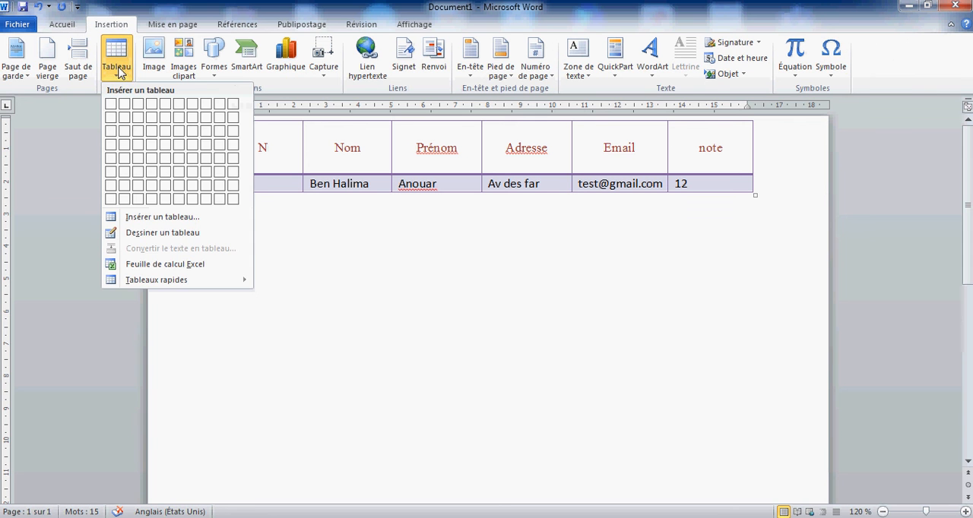
{"action": "left_click", "coordinate": [151, 136]}
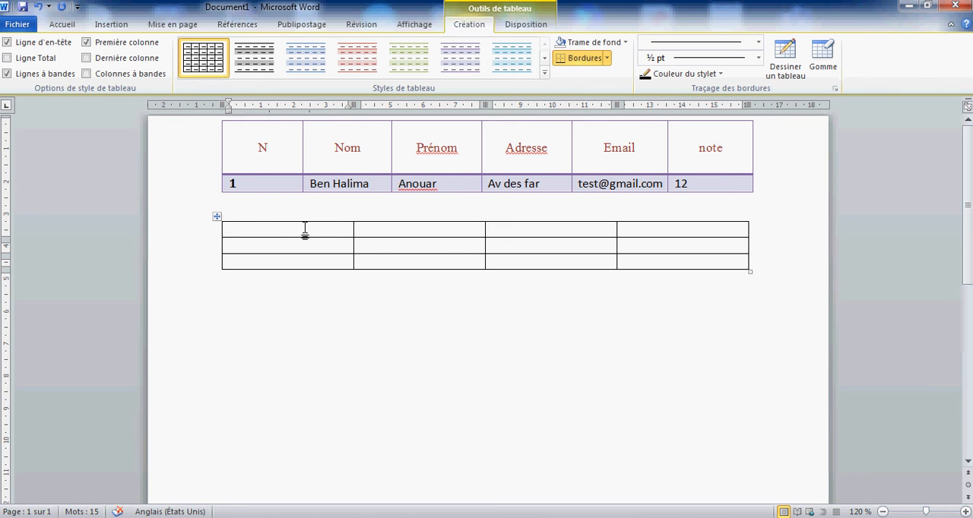
Step: Merge all four cells of the second table's first row into a single cell
{"action": "left_click", "coordinate": [538, 29]}
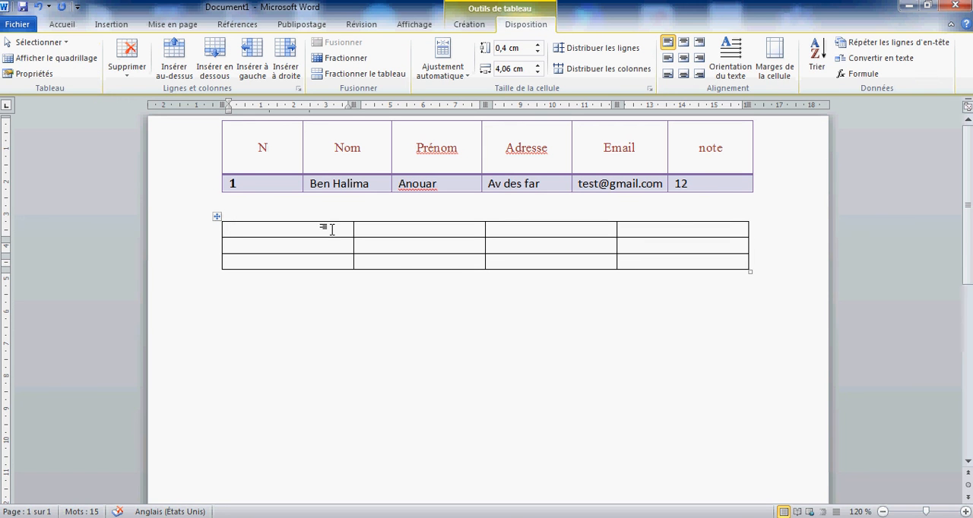
{"action": "left_click_drag", "start_coordinate": [332, 229], "coordinate": [421, 229]}
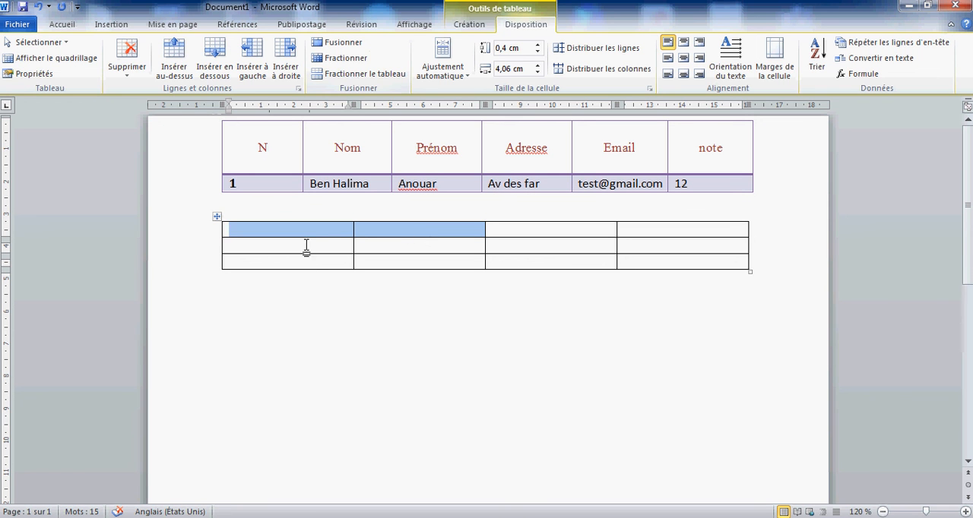
{"action": "left_click", "coordinate": [393, 231]}
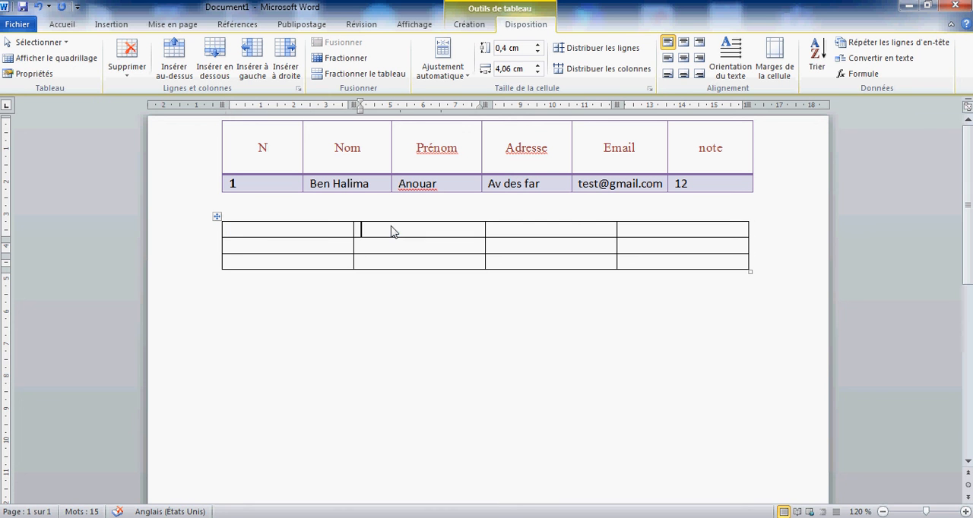
{"action": "left_click_drag", "start_coordinate": [329, 231], "coordinate": [645, 239]}
{"action": "left_click", "coordinate": [353, 47]}
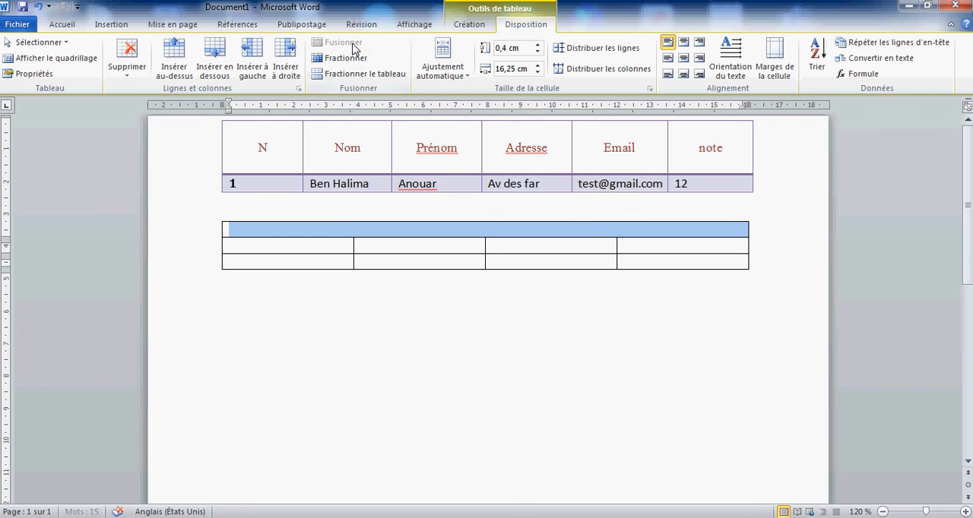
{"action": "left_click", "coordinate": [478, 248]}
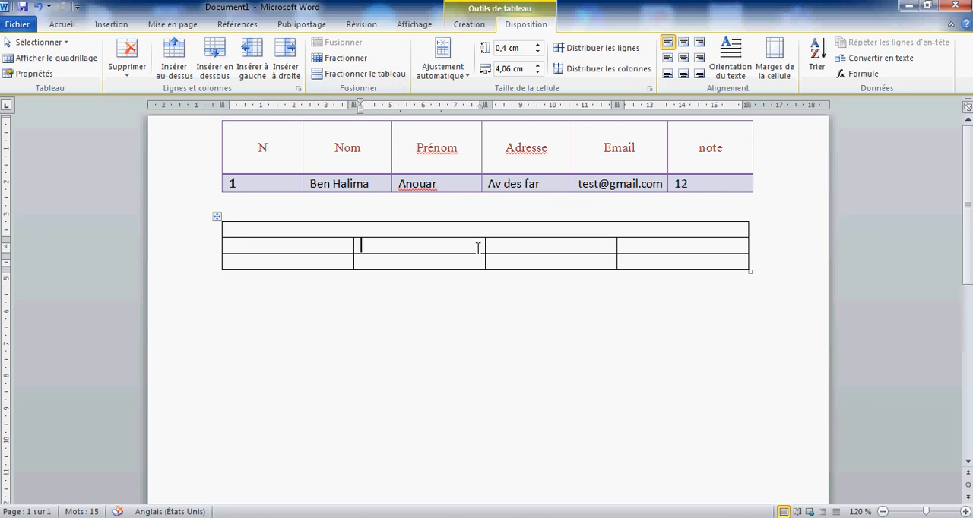
Step: Split the merged first row of the second table into 4 columns and 1 row
{"action": "left_click", "coordinate": [458, 230]}
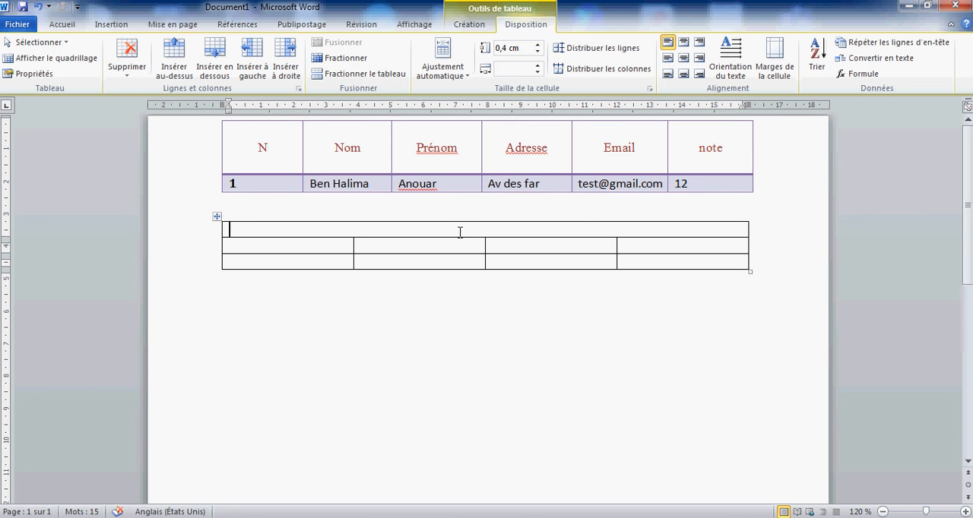
{"action": "left_click", "coordinate": [342, 59]}
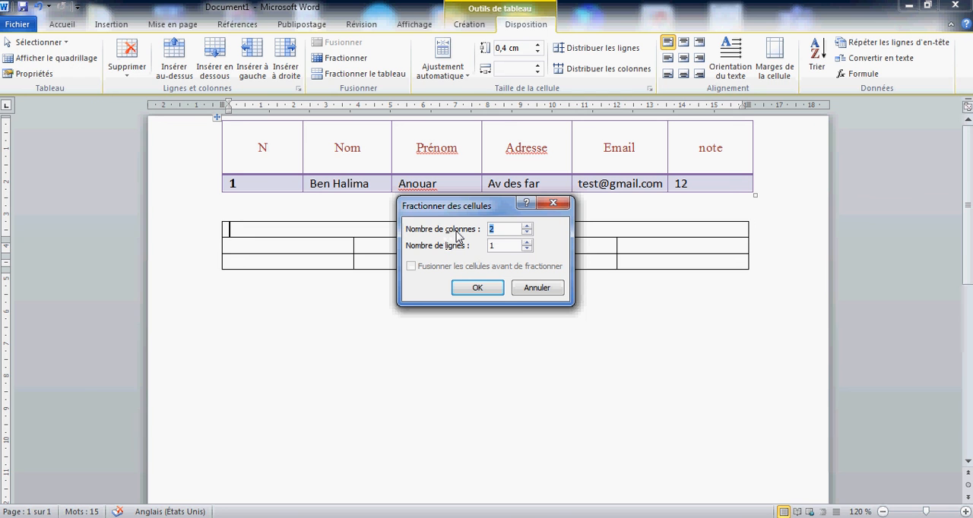
{"action": "type", "text": "4"}
{"action": "key", "text": "Return"}
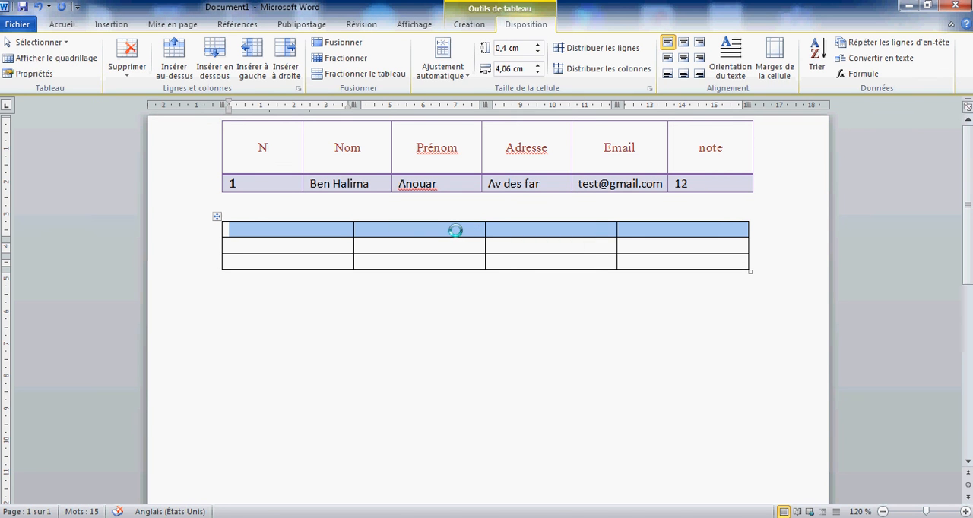
Step: Merge the first two cells of the second table's first row
{"action": "left_click", "coordinate": [314, 233]}
{"action": "left_click_drag", "start_coordinate": [313, 233], "coordinate": [395, 225]}
{"action": "left_click", "coordinate": [343, 43]}
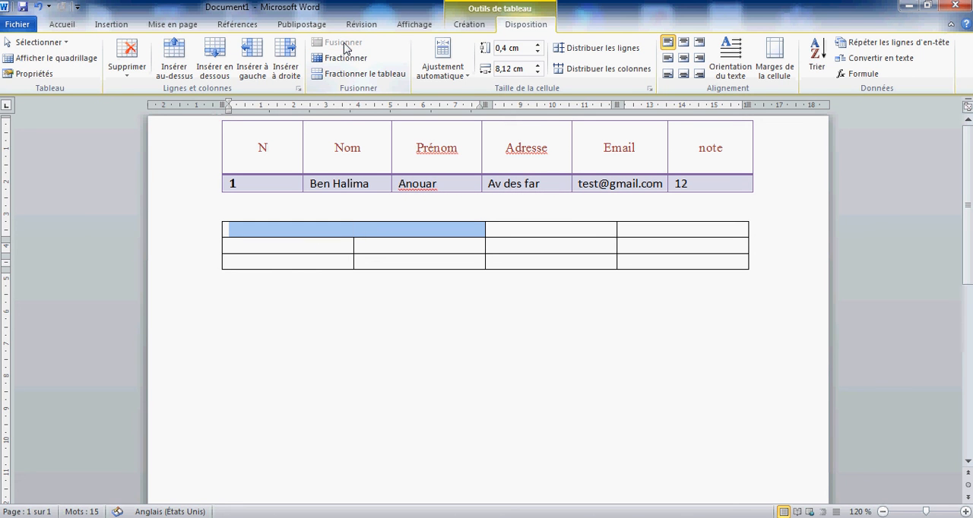
{"action": "left_click", "coordinate": [453, 264]}
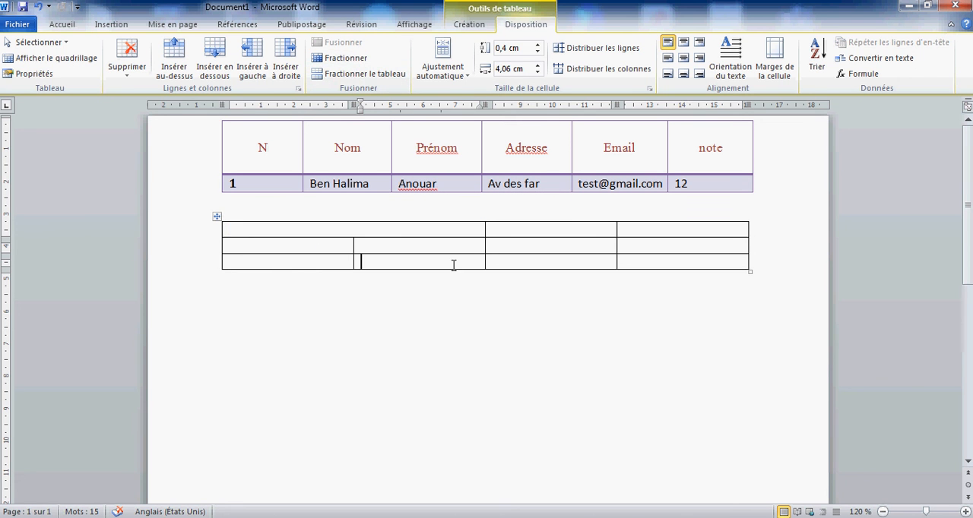
{"action": "left_click", "coordinate": [421, 229]}
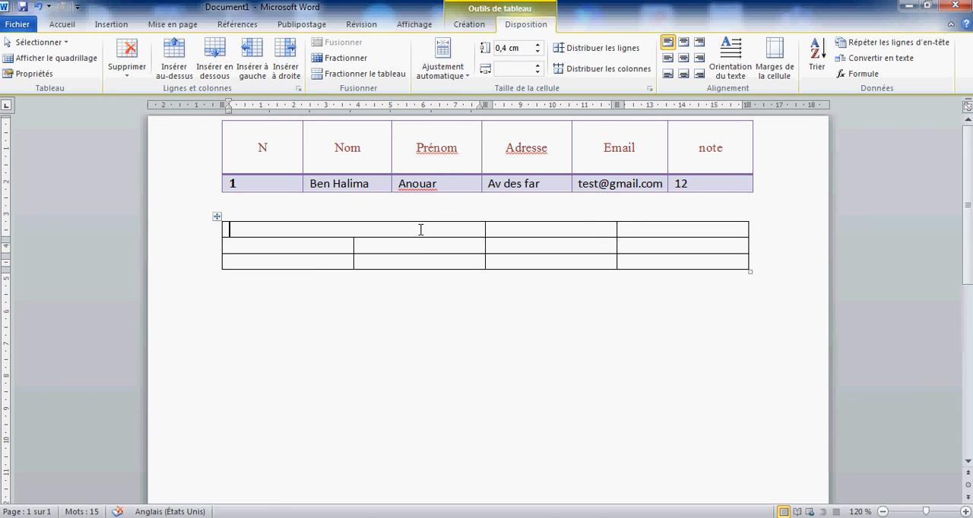
{"action": "left_click", "coordinate": [421, 260]}
Step: Split the first cell of the second table's second row into 2 columns and 1 row
{"action": "left_click", "coordinate": [312, 248]}
{"action": "left_click", "coordinate": [346, 58]}
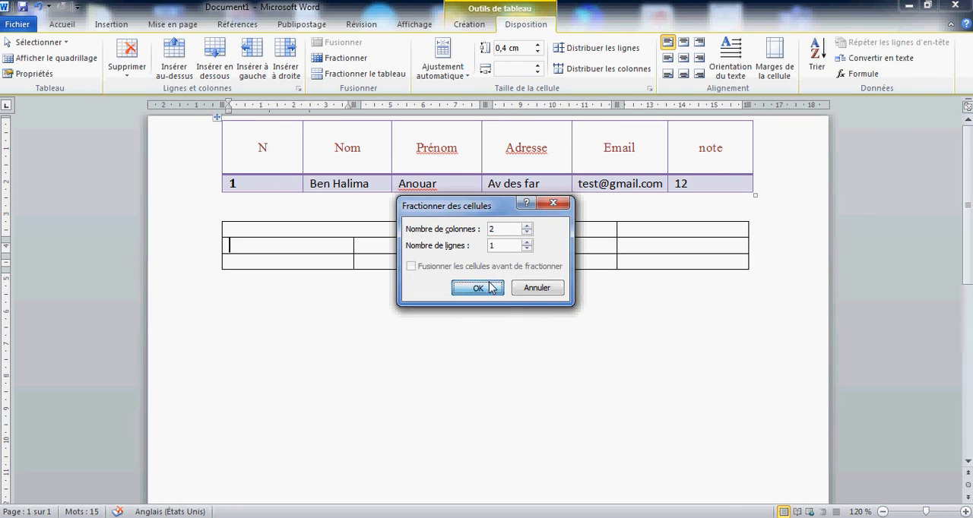
{"action": "left_click", "coordinate": [478, 287]}
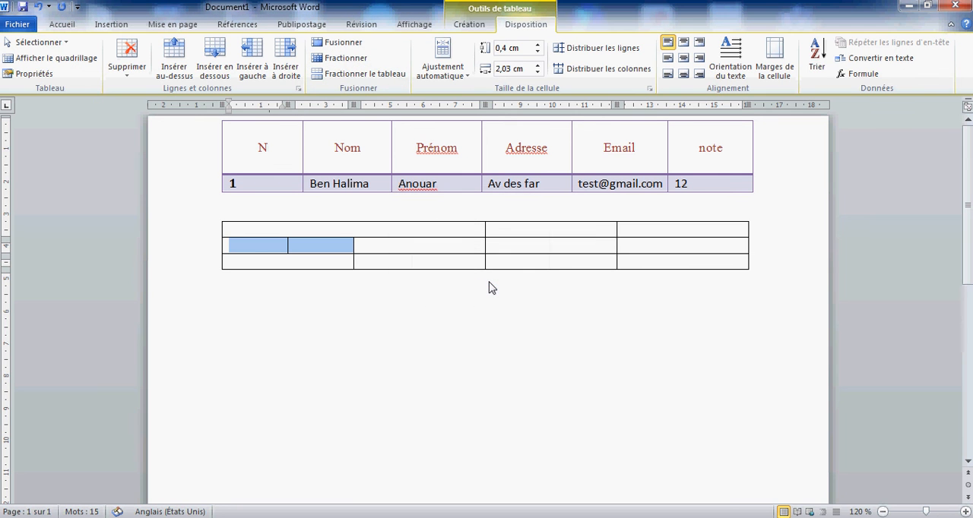
{"action": "left_click", "coordinate": [267, 251]}
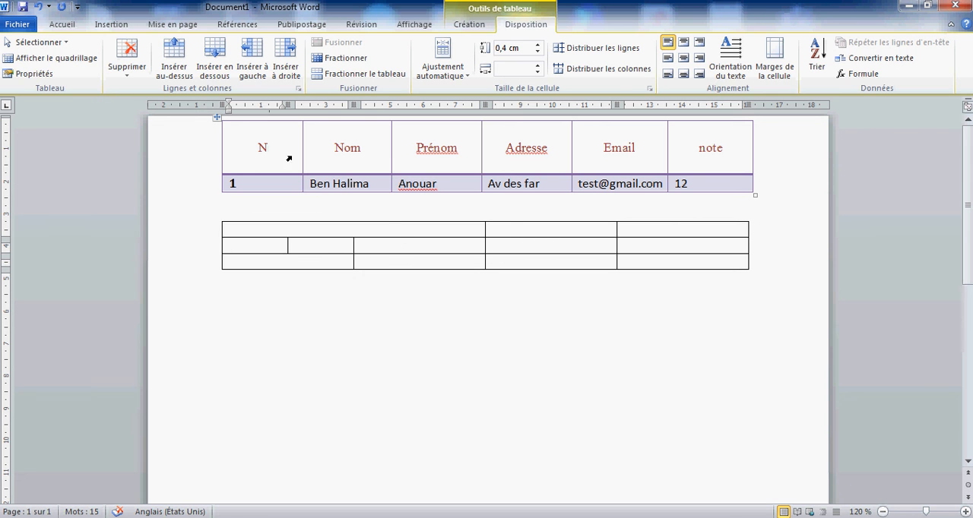
Step: Cycle the text direction of the N header cell through its vertical orientations and back to horizontal
{"action": "left_click_drag", "start_coordinate": [255, 147], "coordinate": [269, 148]}
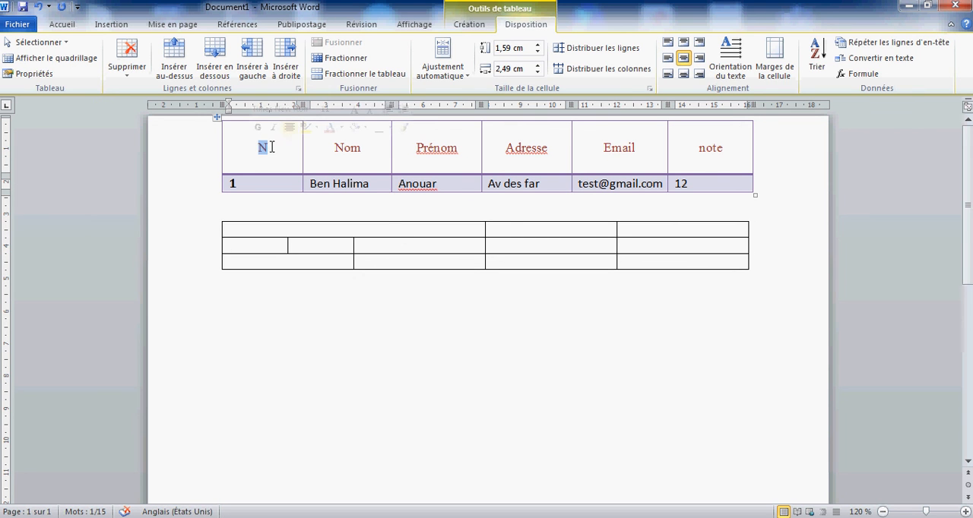
{"action": "left_click", "coordinate": [739, 75]}
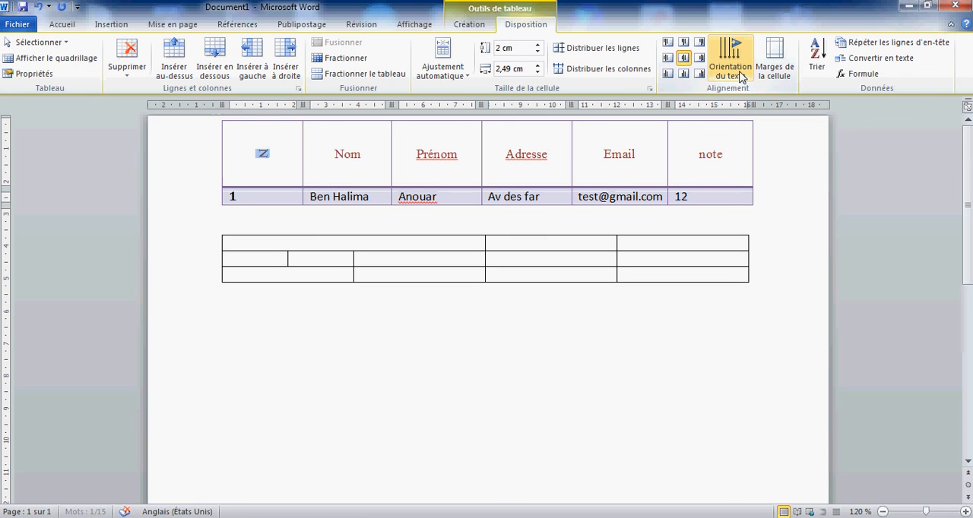
{"action": "left_click", "coordinate": [739, 74]}
{"action": "left_click", "coordinate": [739, 74]}
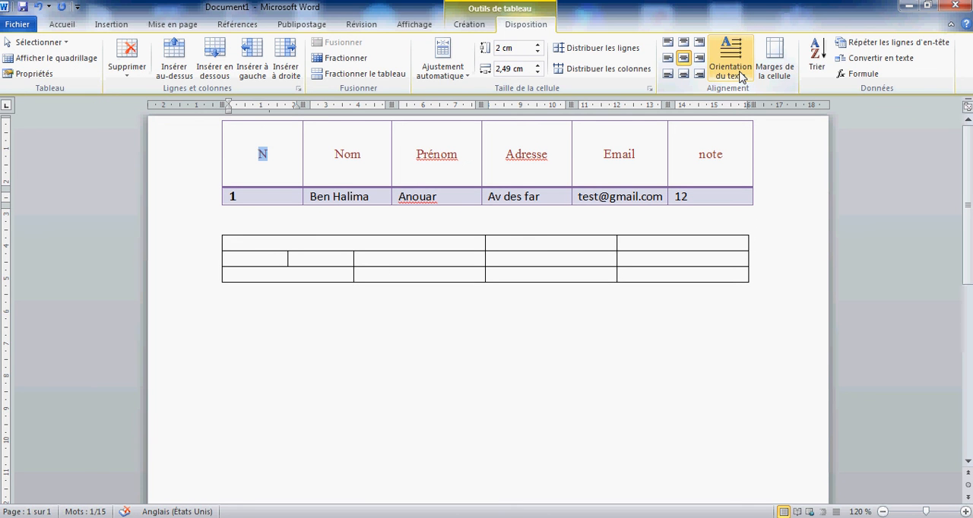
{"action": "left_click", "coordinate": [738, 74]}
{"action": "left_click", "coordinate": [739, 75]}
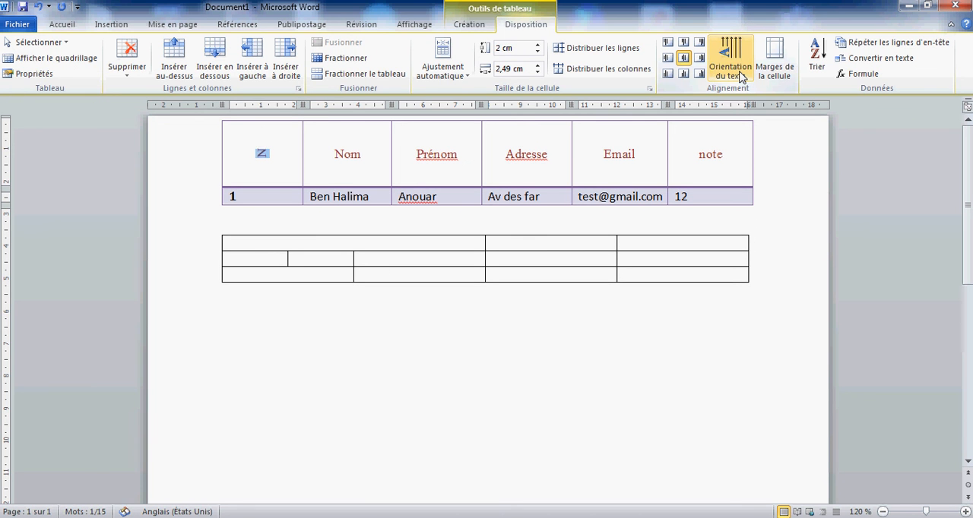
{"action": "left_click", "coordinate": [739, 74]}
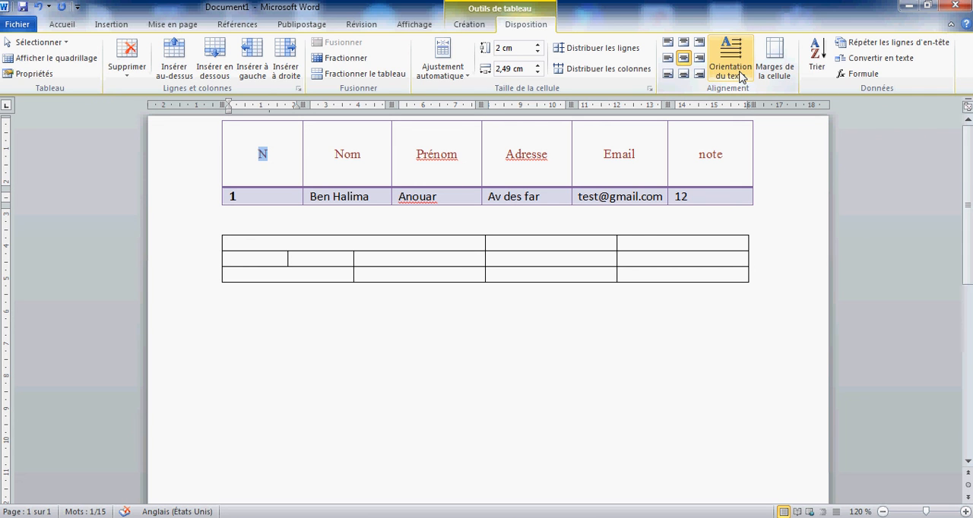
{"action": "left_click", "coordinate": [346, 210]}
{"action": "left_click", "coordinate": [260, 155]}
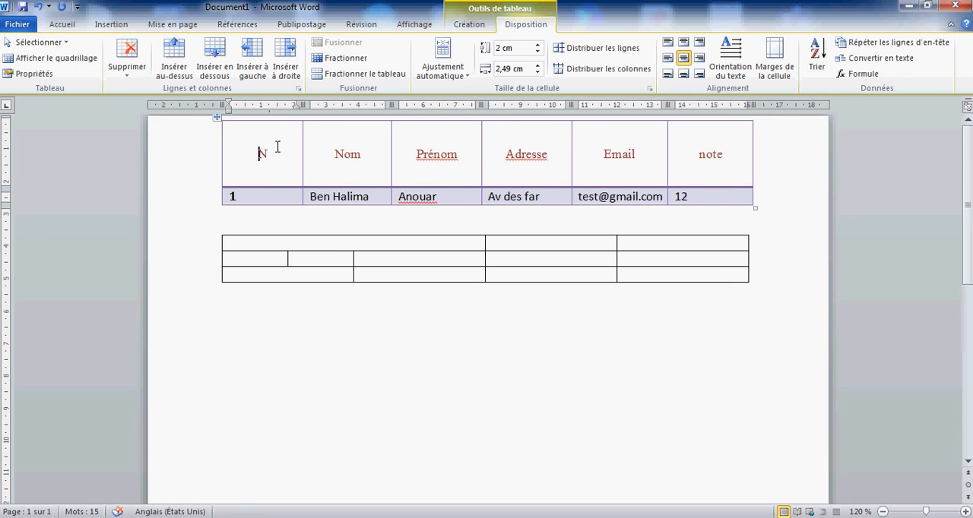
{"action": "mouse_move", "coordinate": [456, 513]}
{"action": "left_click", "coordinate": [460, 464]}
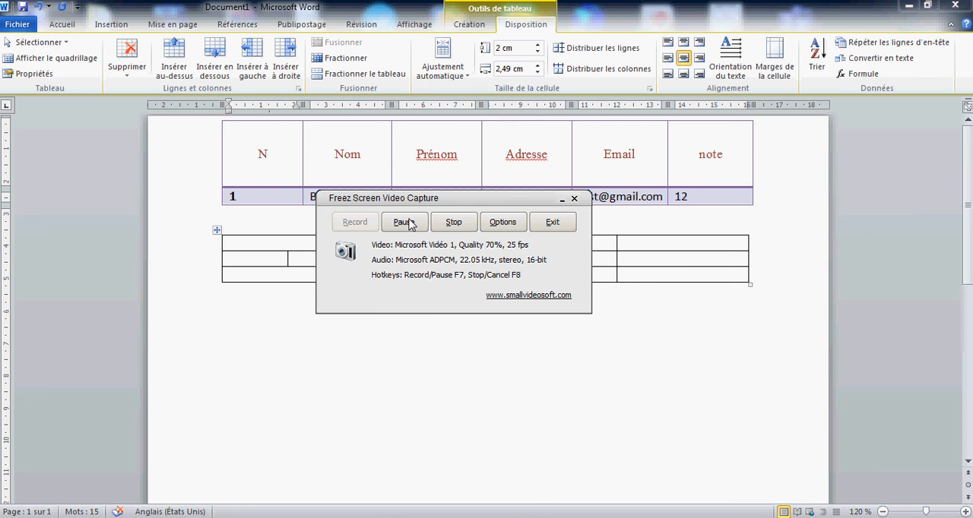